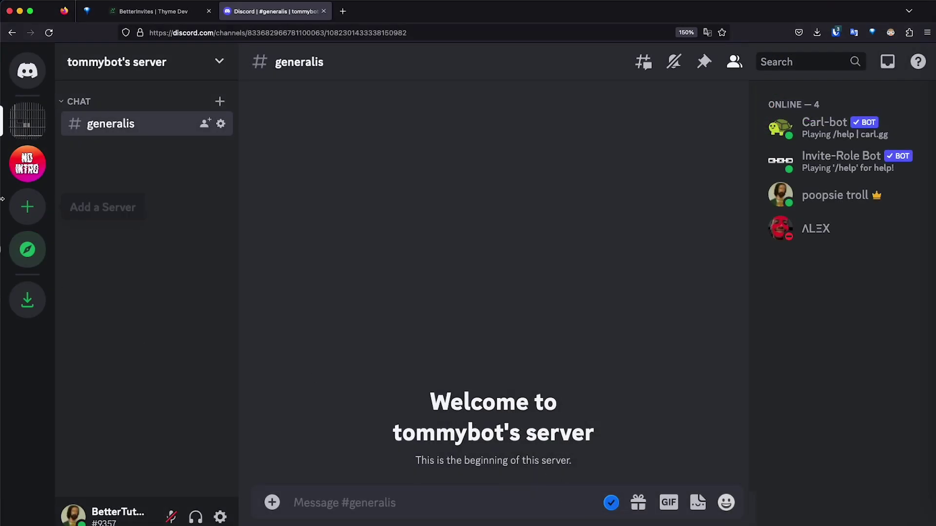
- Create a new server for me and my friends, named Invite Roles
left_click(27, 207)
left_click(423, 208)
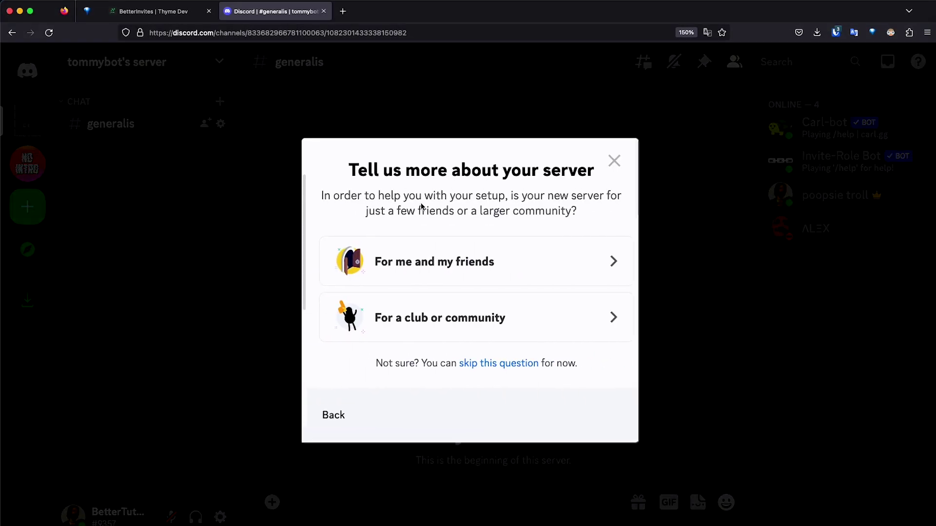
left_click(425, 261)
key("super+a")
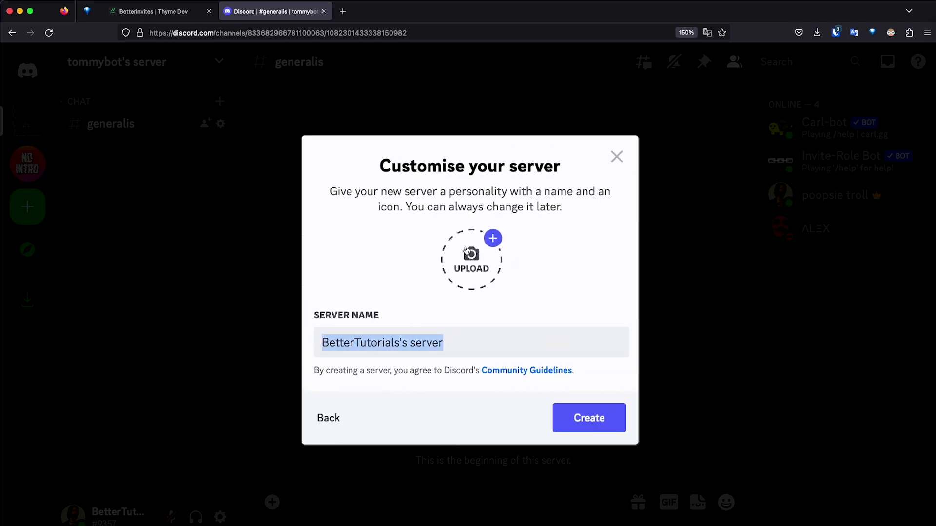
key("BackSpace")
type("Invite Roles")
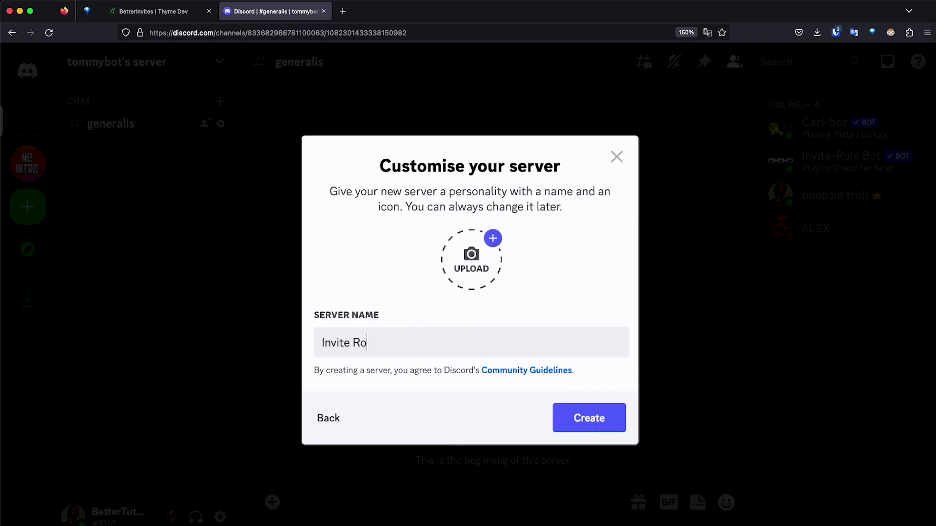
left_click(557, 418)
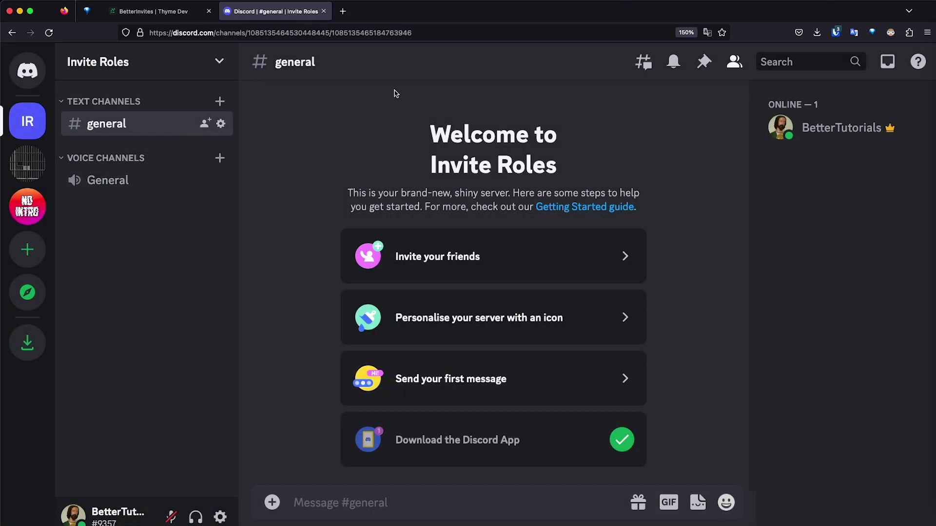
- Authorise the BetterInvitesv2 bot on the Invite Roles server with all requested permissions, and return to the server
left_click(154, 11)
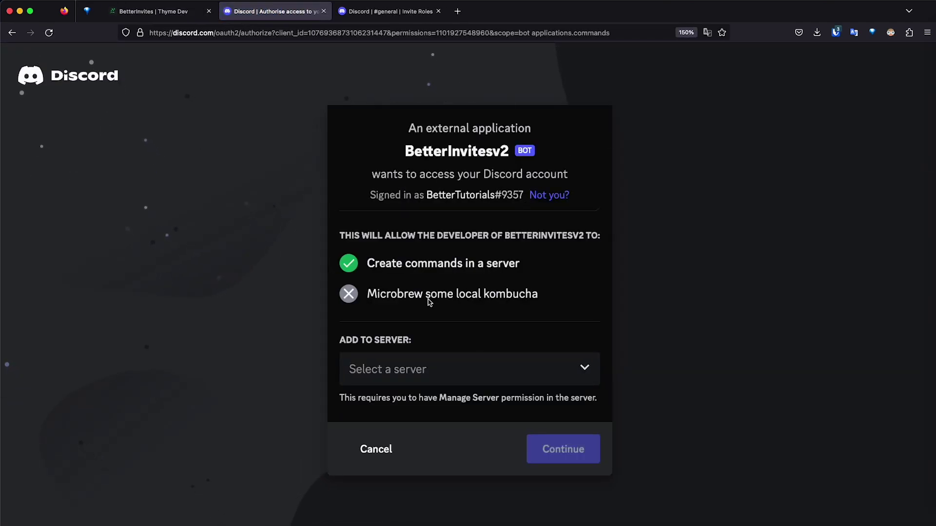
left_click(440, 367)
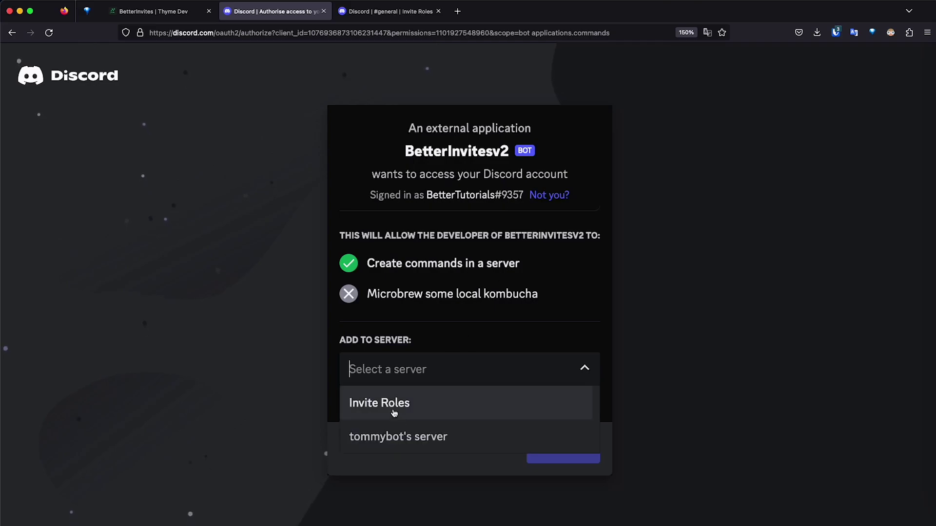
left_click(402, 411)
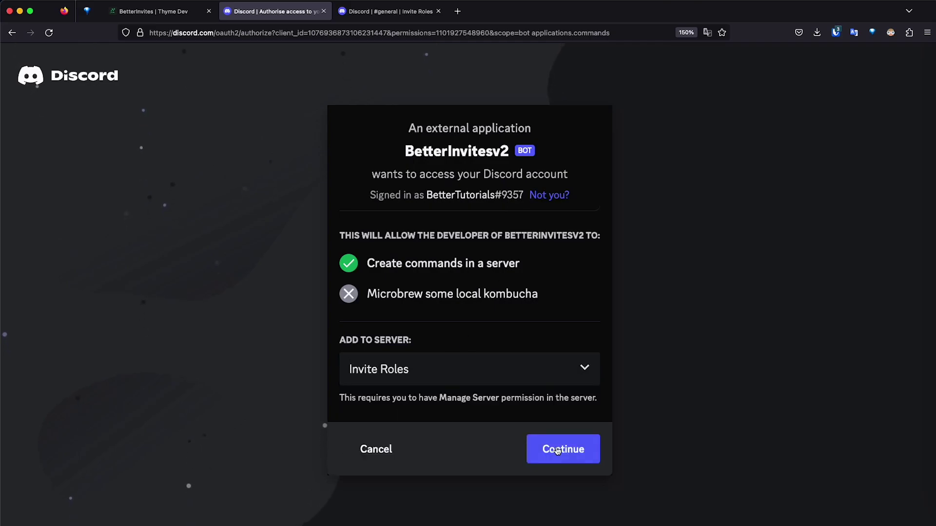
left_click(555, 453)
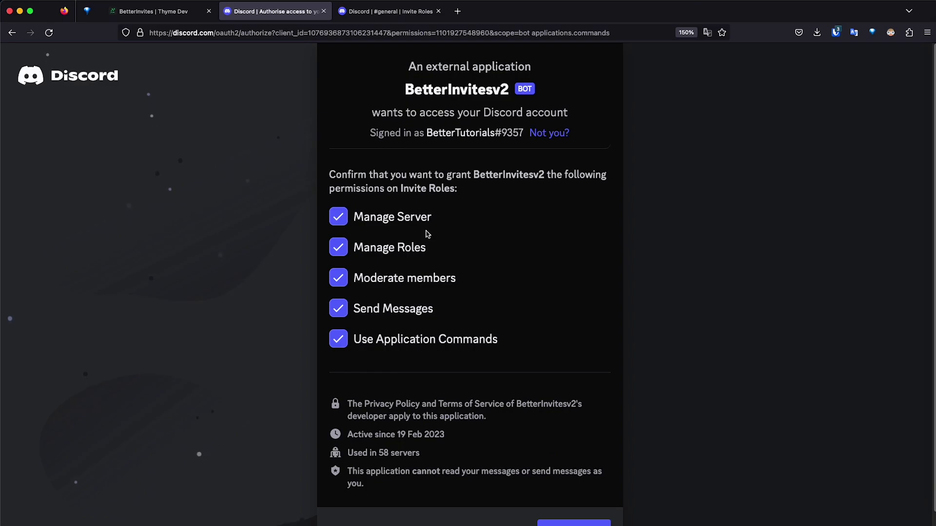
scroll(541, 463, "down", 1)
left_click(571, 505)
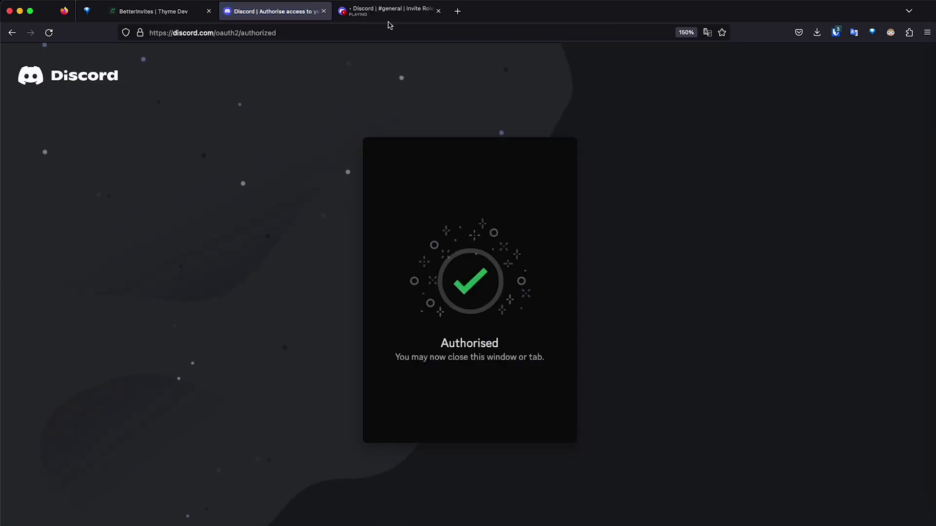
left_click(389, 11)
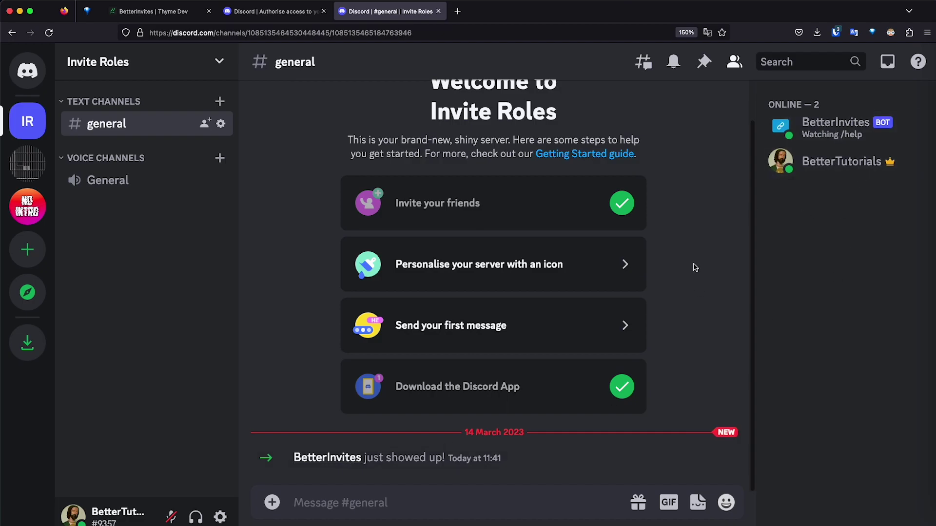
- Create a server role named Reddit with the bright orange role colour and save it
left_click(220, 63)
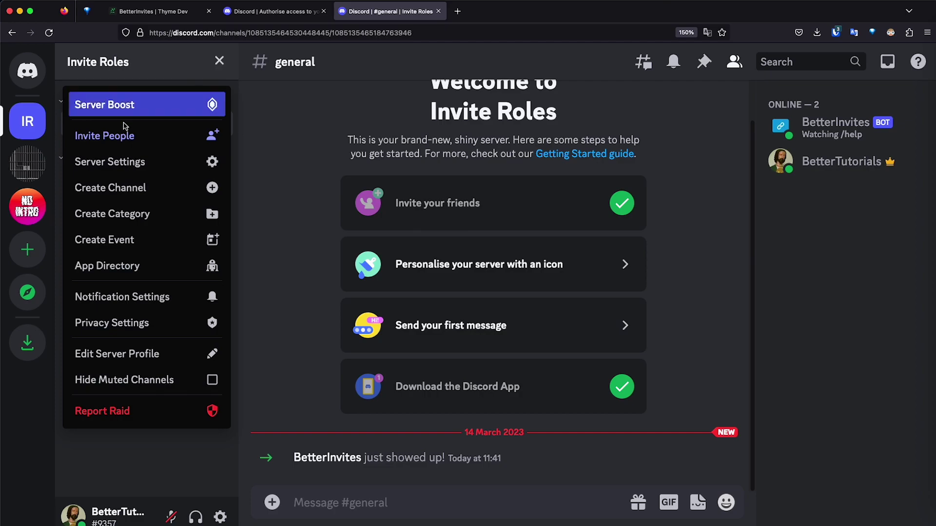
left_click(138, 161)
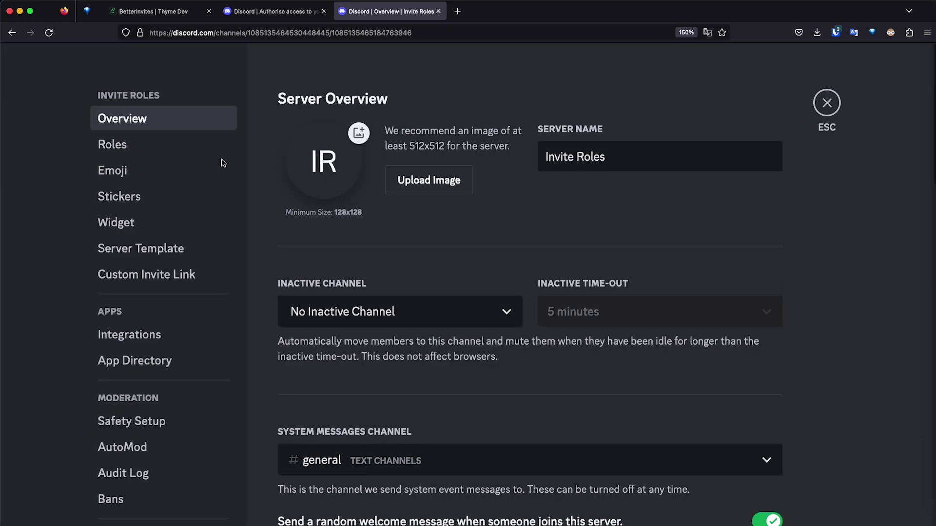
left_click(139, 145)
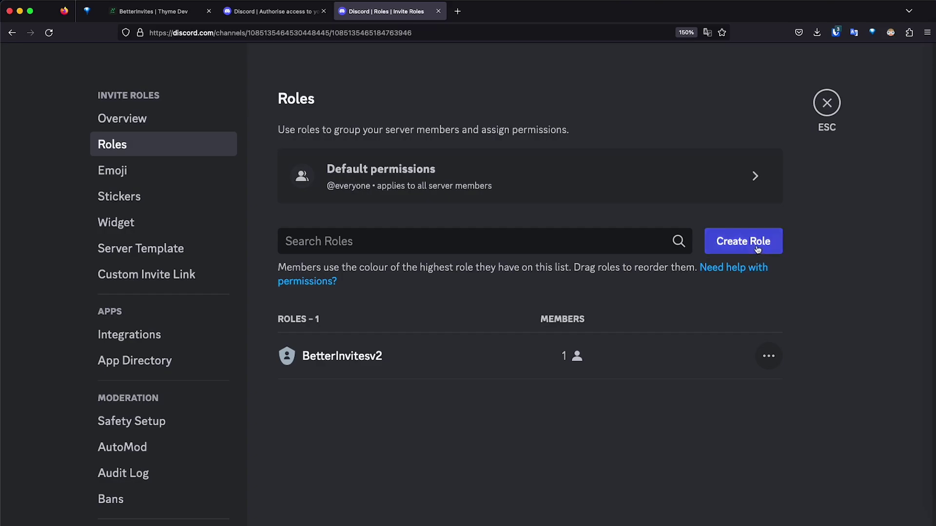
left_click(753, 242)
triple_click(496, 211)
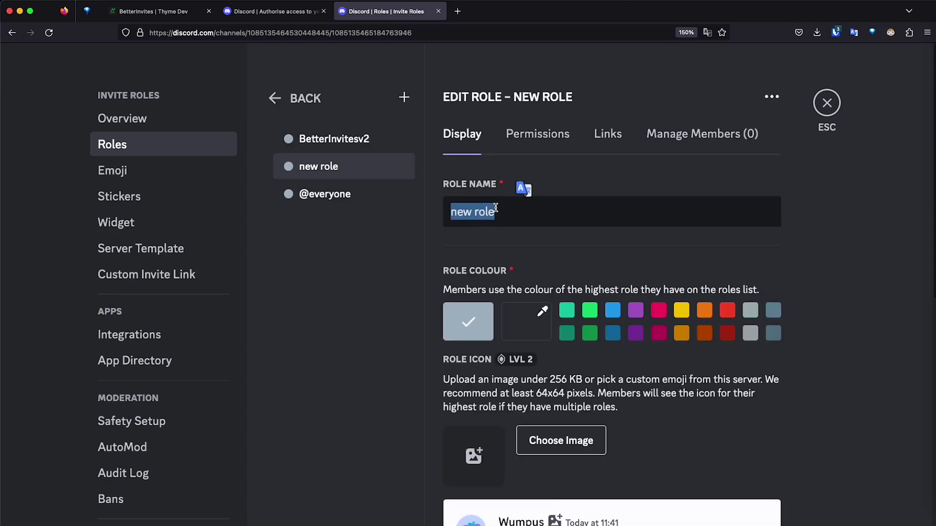
type("Reddit")
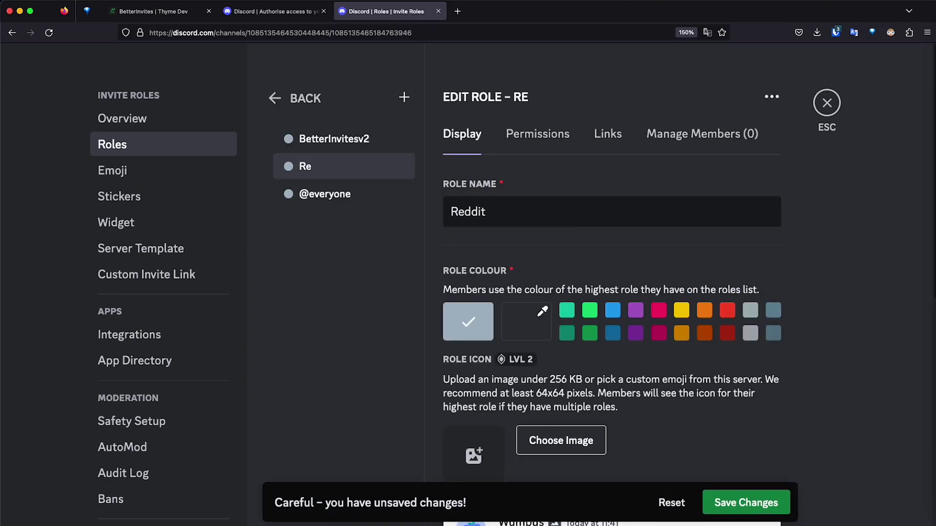
left_click(705, 312)
left_click(744, 503)
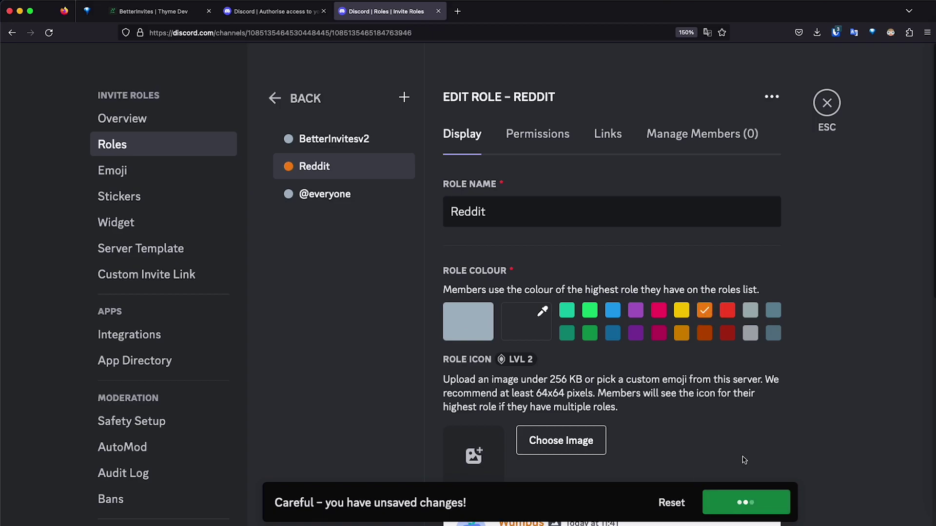
- Add a role named Twitter with the bright blue role colour and save it
left_click(404, 97)
triple_click(496, 210)
type("Twitter")
left_click(613, 310)
left_click(743, 503)
- Add a role named Patreon with the bright purple role colour and save it
left_click(404, 97)
triple_click(497, 211)
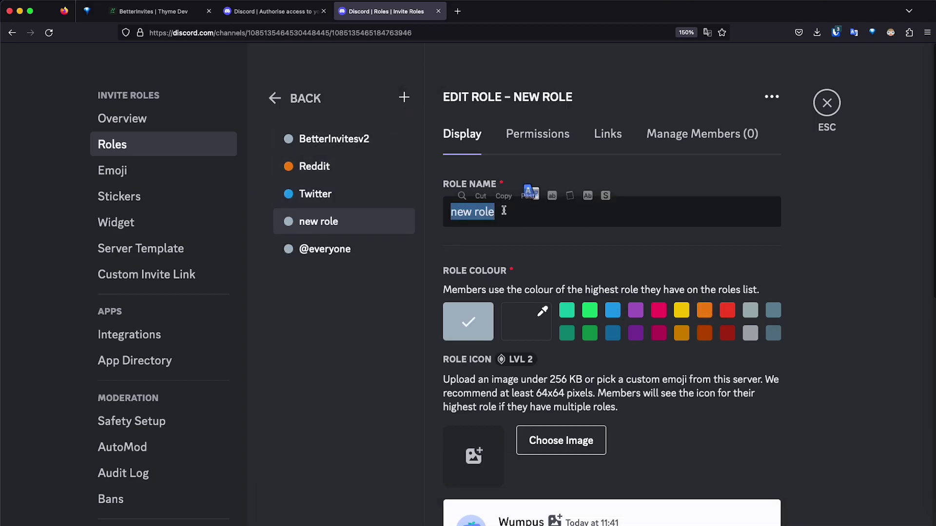
type("Patreon")
left_click(636, 310)
left_click(745, 503)
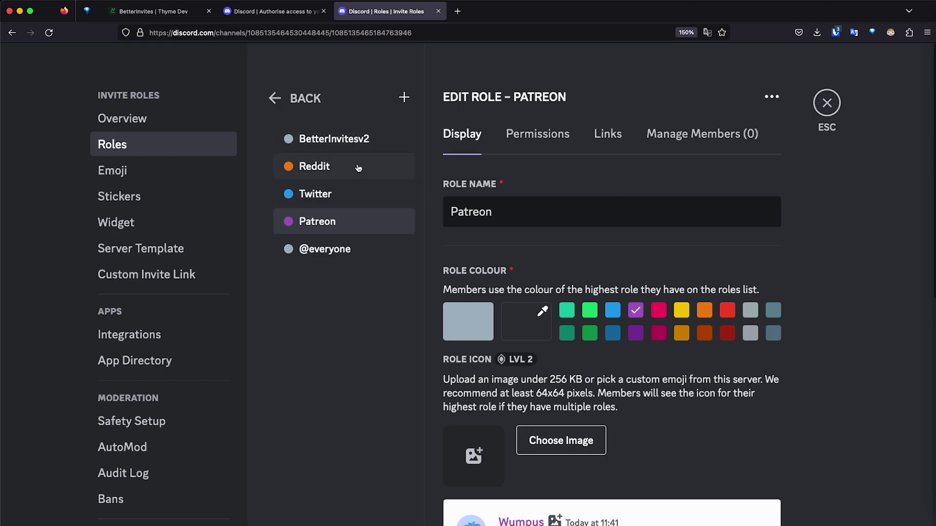
left_click_drag(351, 132, 332, 136)
mouse_move(329, 151)
left_mouse_down()
mouse_move(317, 163)
mouse_move(344, 152)
left_mouse_up()
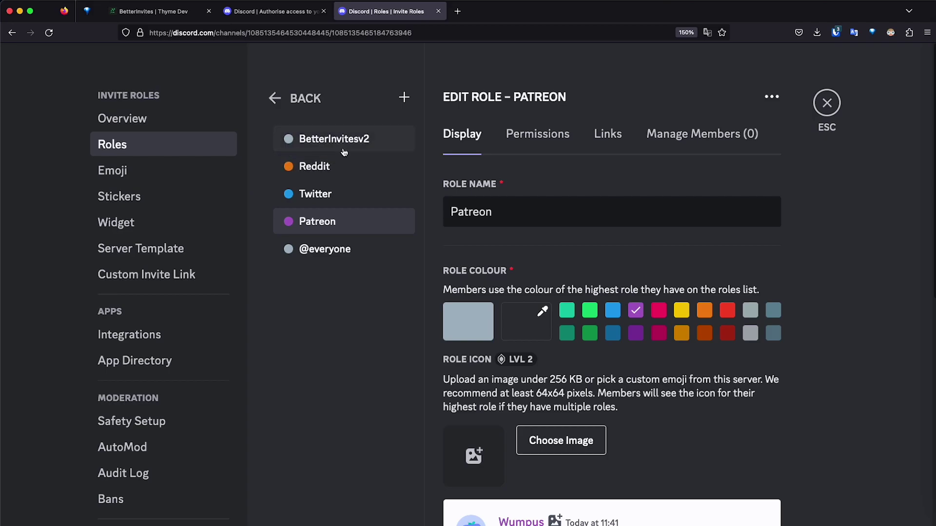
- Leave the server settings and create a non-private text channel named reddit
left_click(834, 112)
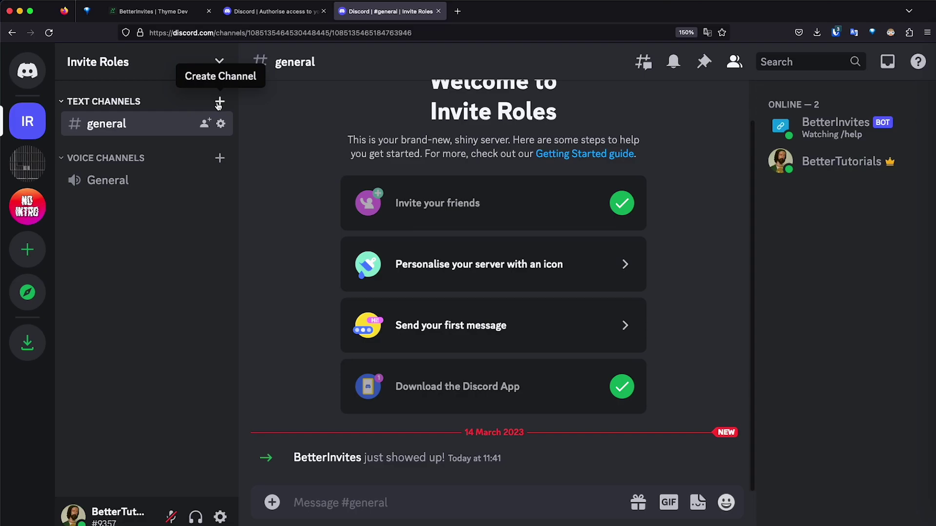
left_click(219, 103)
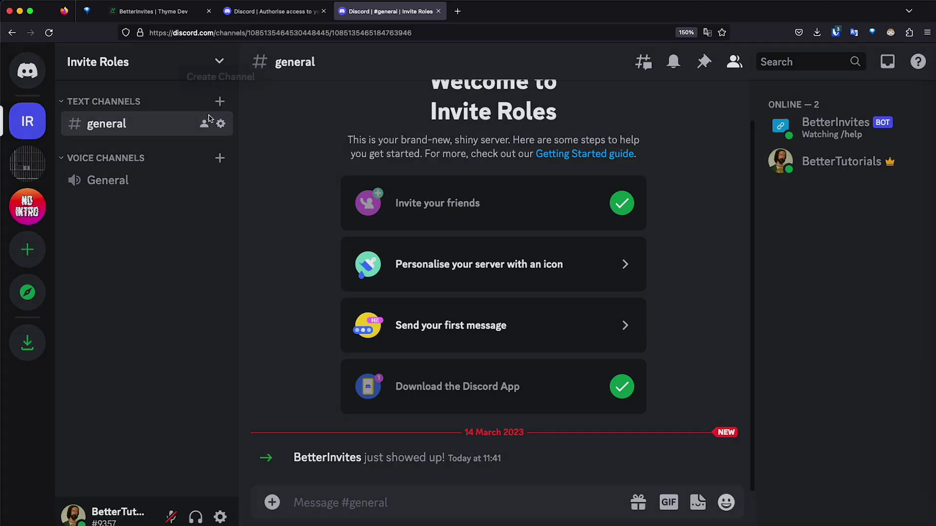
type("reddit")
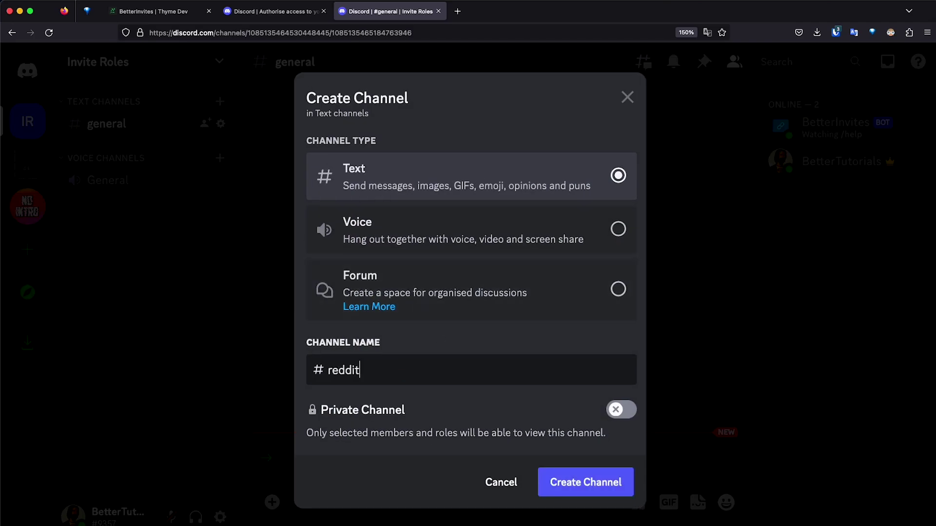
left_click(624, 490)
- Create two more non-private text channels named twitter and patreon
left_click(220, 101)
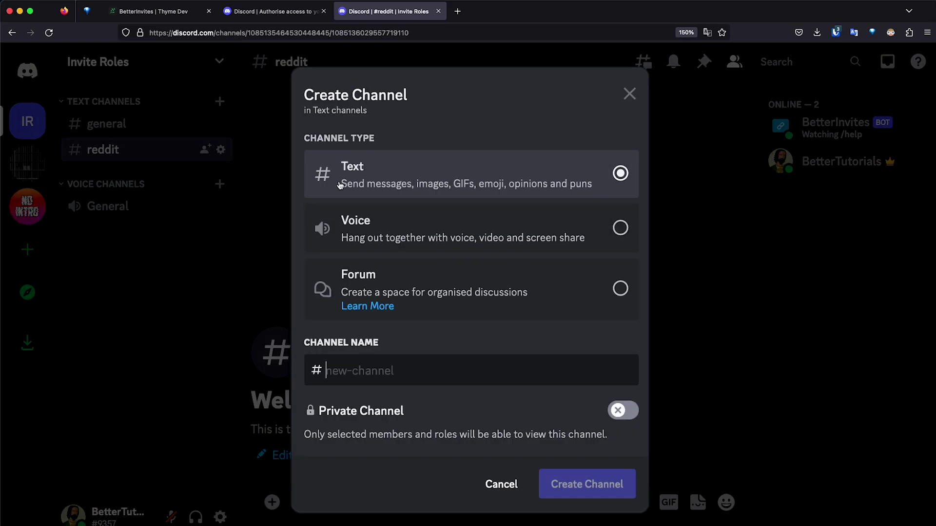
type("twitter")
left_click(585, 483)
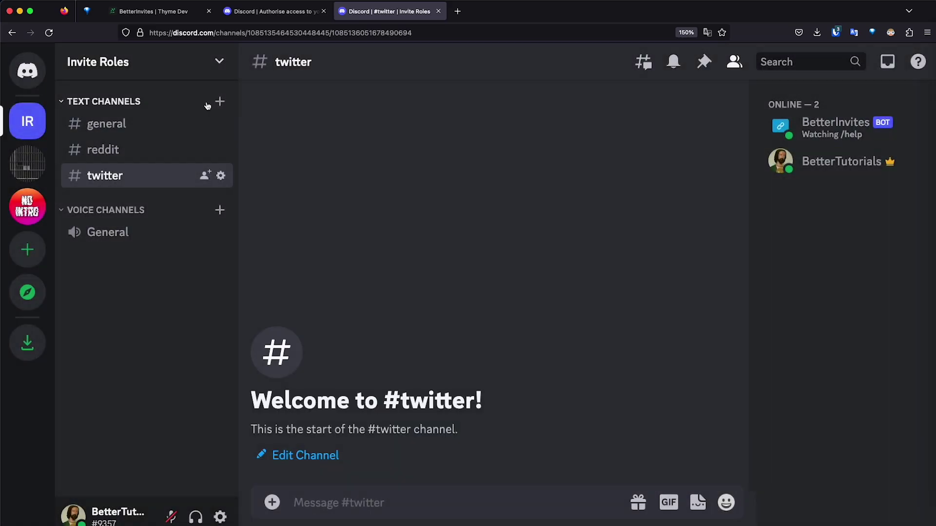
left_click(219, 101)
type("patreon")
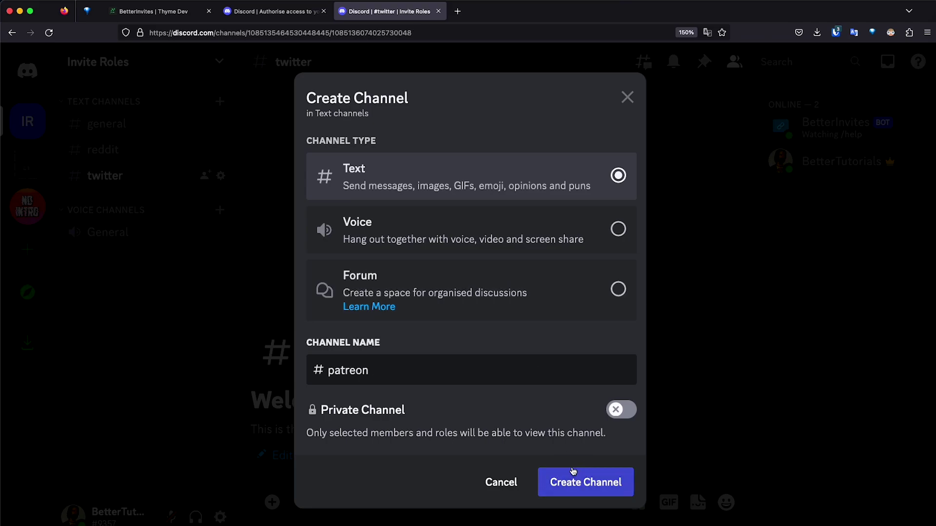
left_click(573, 473)
left_click(164, 175)
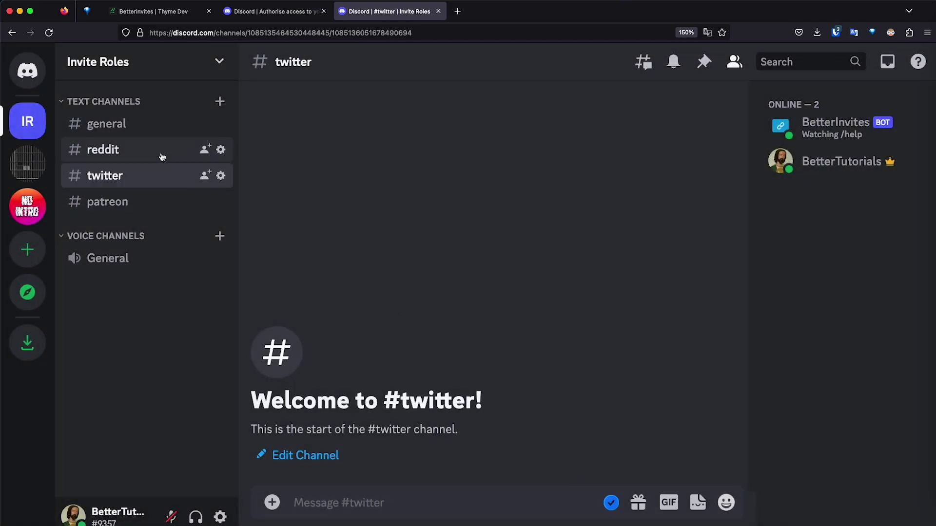
left_click(158, 153)
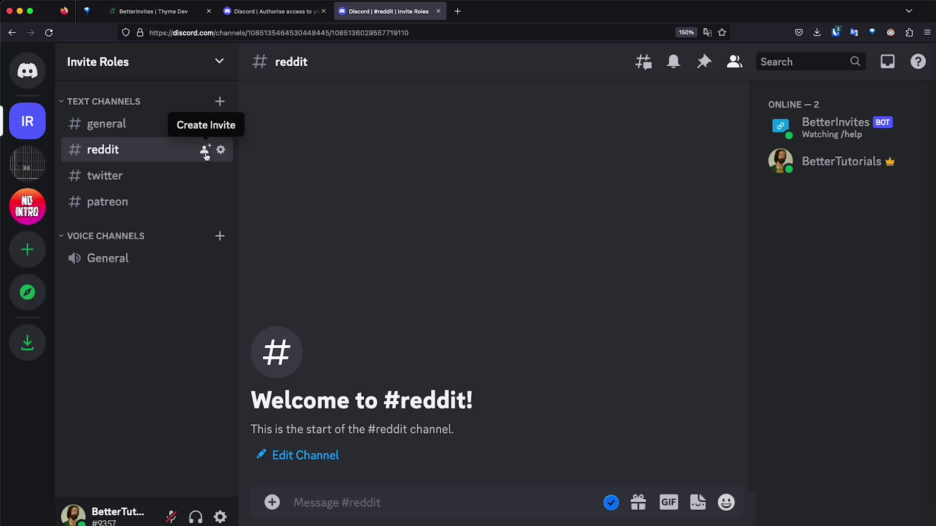
left_click(166, 129)
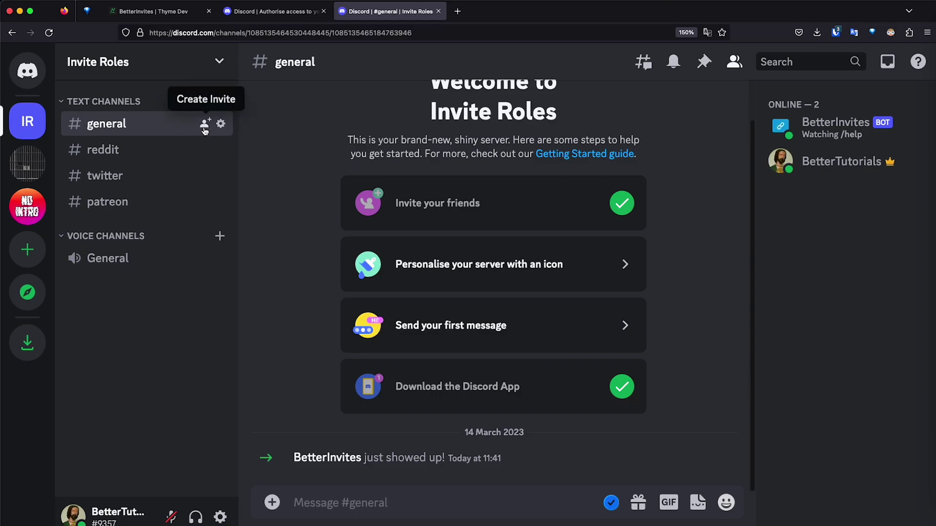
- Generate an invite link for the reddit channel that never expires and has no usage limit
left_click(128, 152)
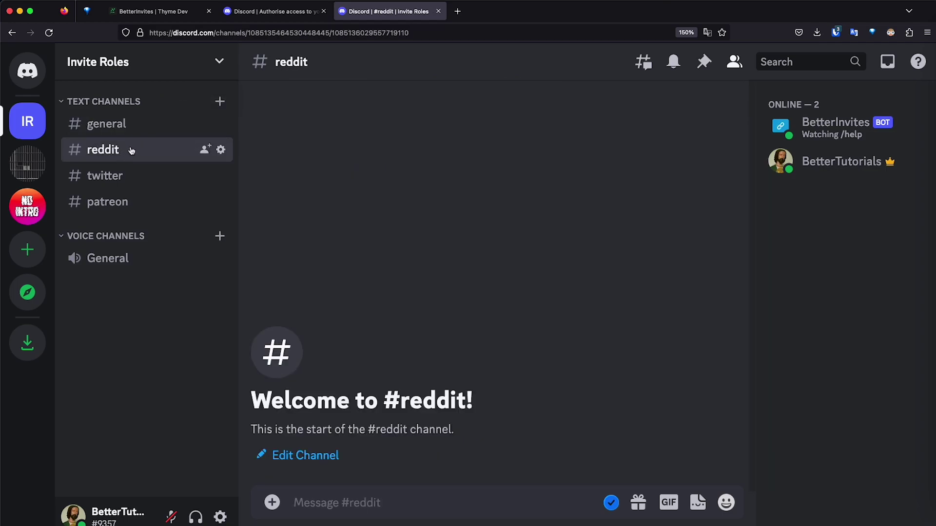
left_click(206, 150)
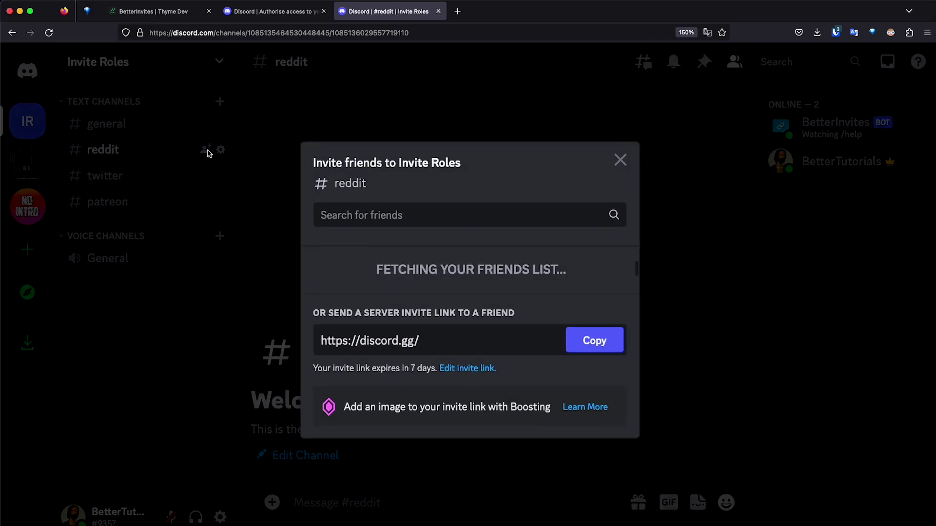
left_click(464, 371)
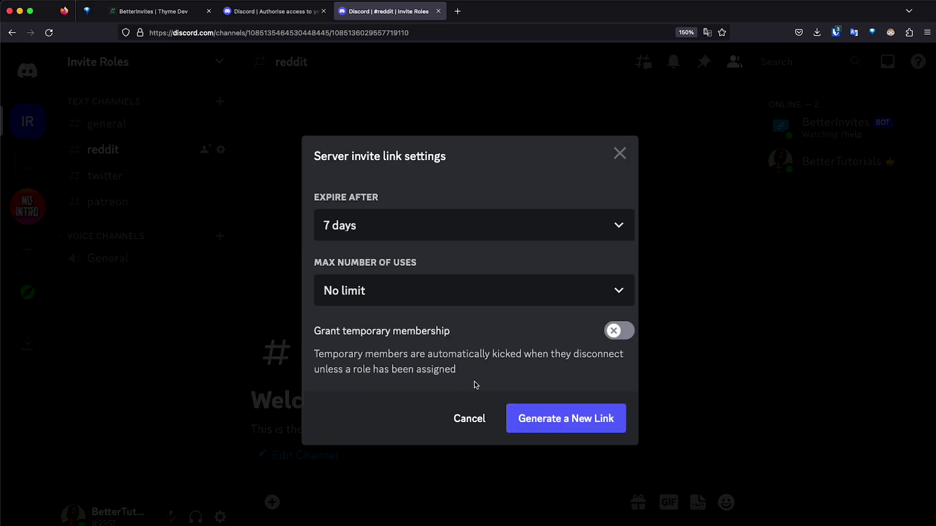
left_click(468, 224)
left_click(356, 443)
left_click(560, 420)
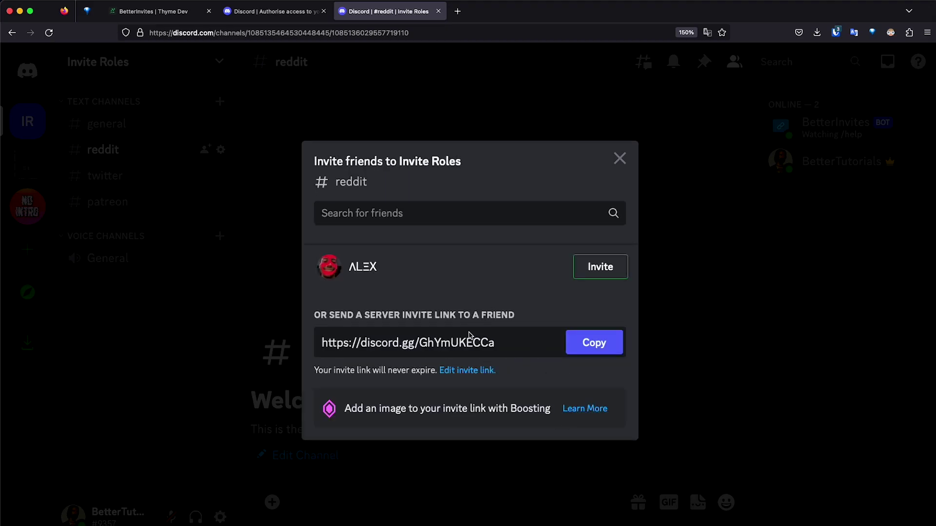
- Copy the reddit channel's invite link and post it as a message in that channel
left_click(605, 345)
left_click(247, 416)
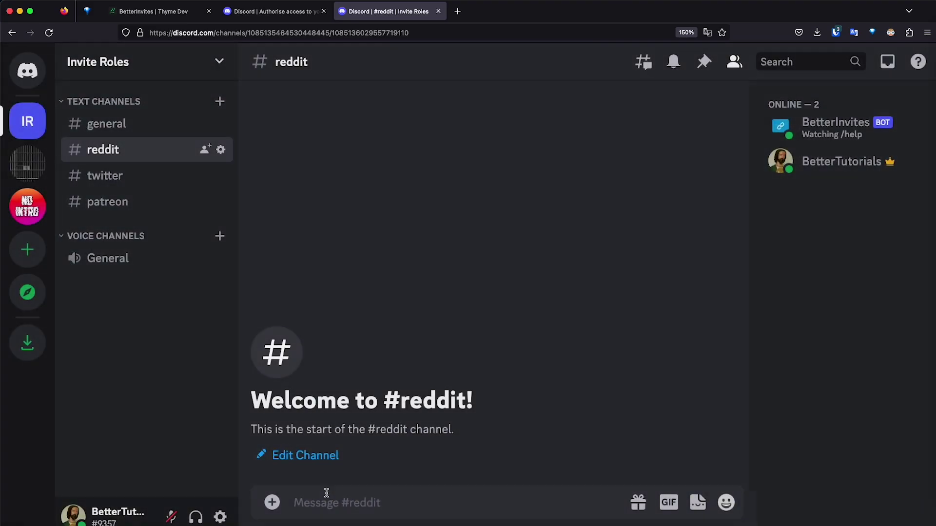
key("super+v")
key("Return")
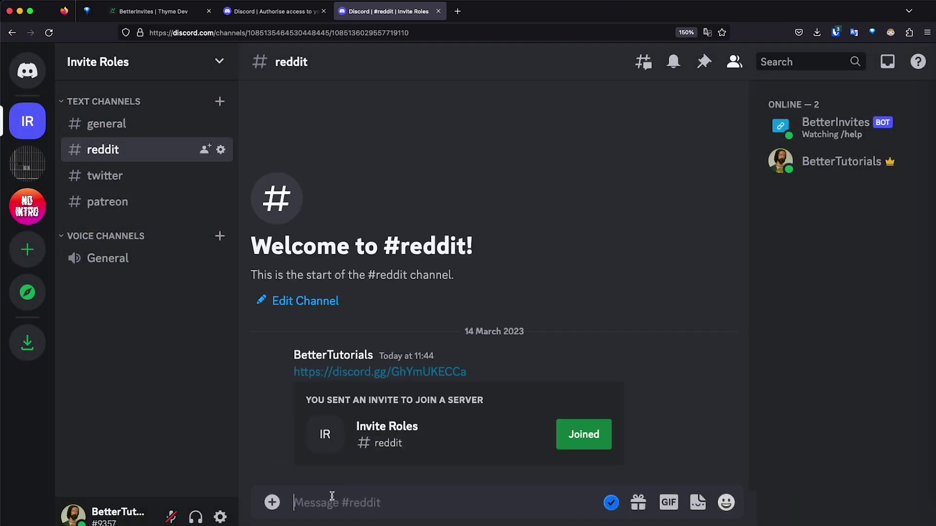
- Generate an invite link for the twitter channel that never expires and copy it
left_click(154, 184)
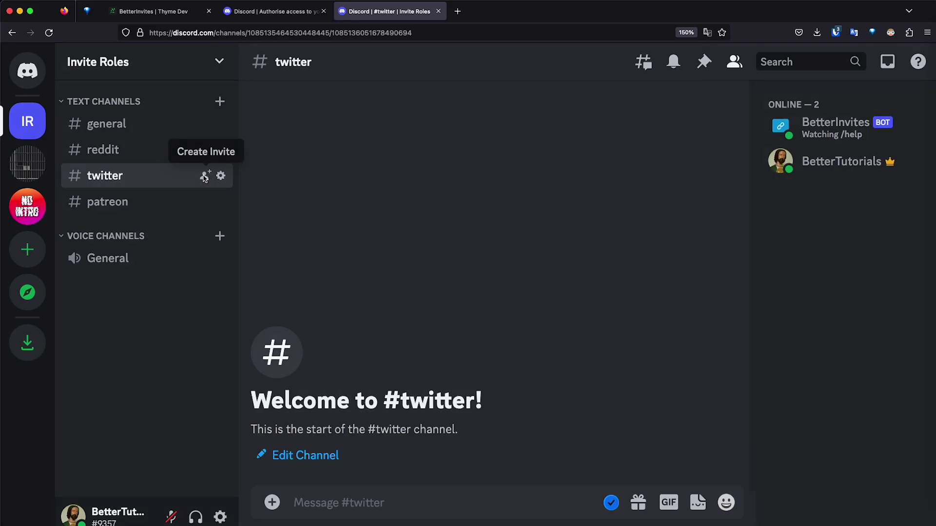
left_click(206, 176)
left_click(468, 370)
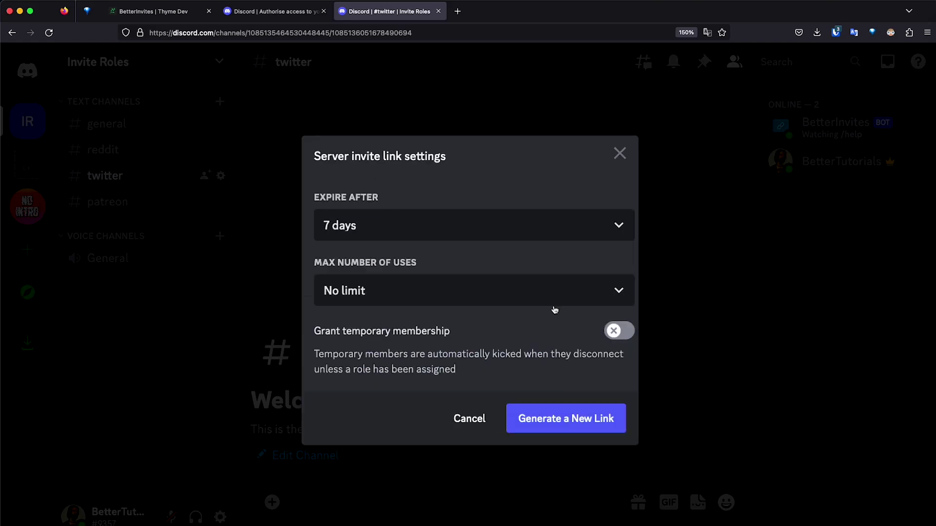
left_click(570, 221)
left_click(390, 445)
left_click(570, 425)
left_click(594, 343)
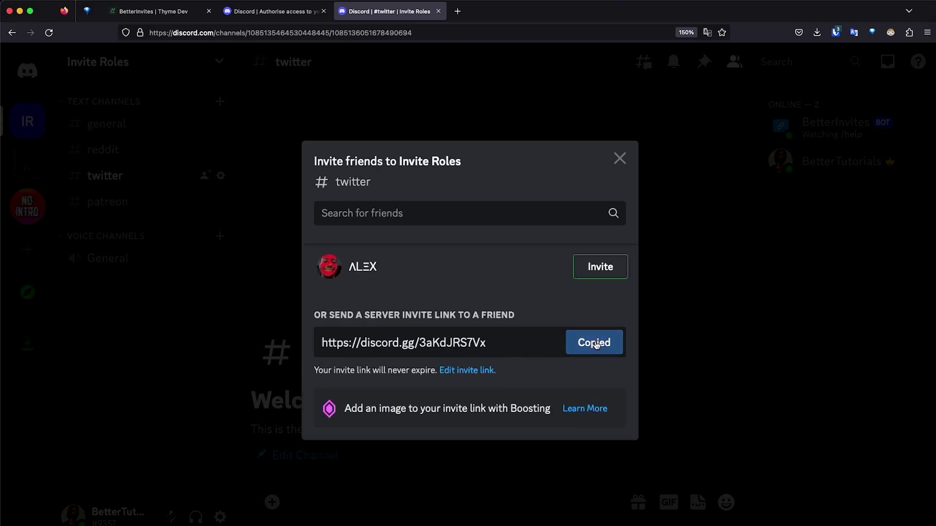
left_click(434, 482)
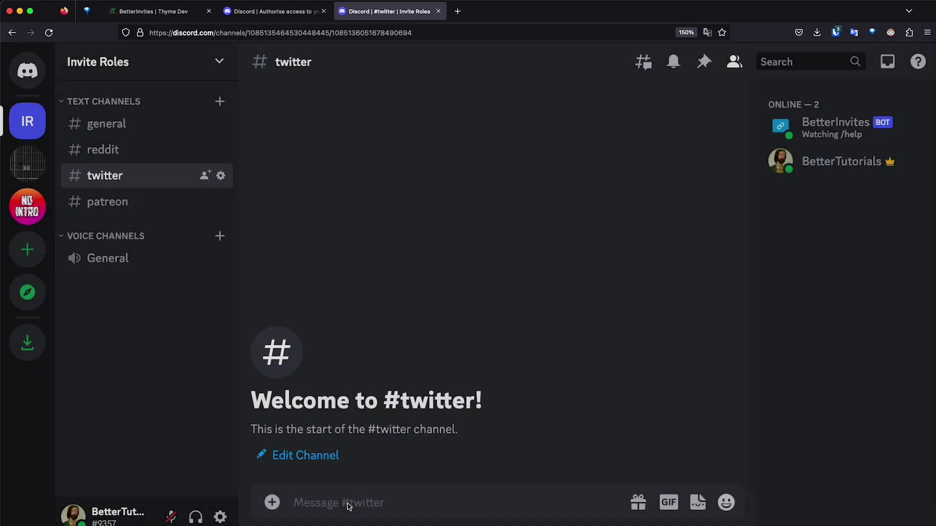
left_click(133, 150)
key("super+v")
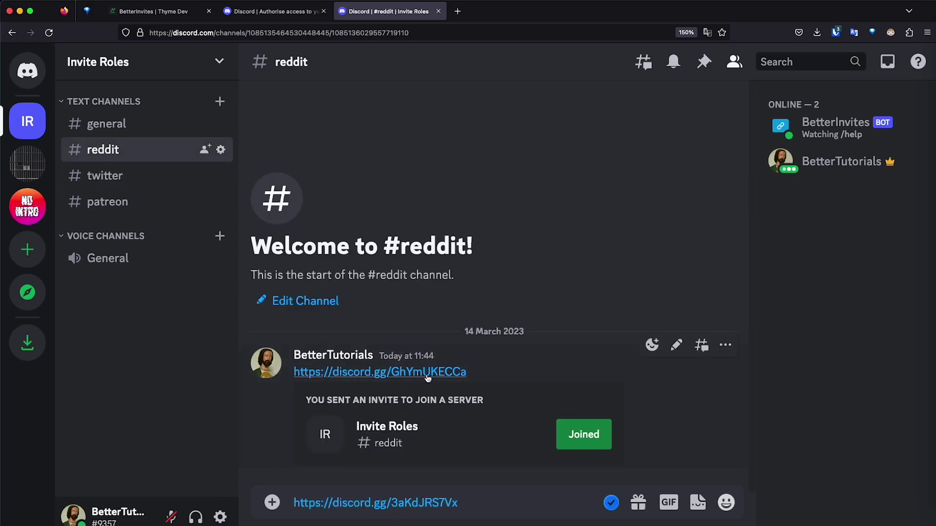
left_click_drag(476, 499, 217, 493)
key("super+x")
- Post the copied invite link as a message in the twitter channel
left_click(147, 177)
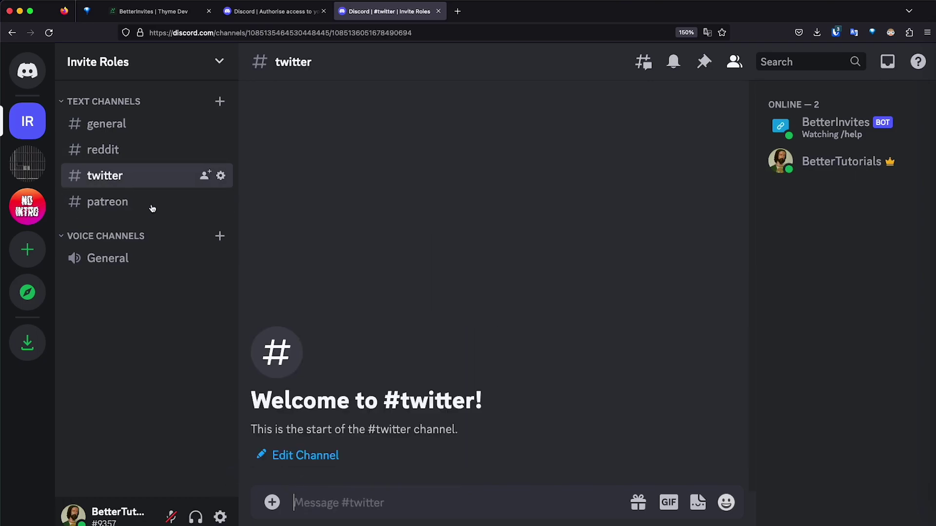
key("super+v")
key("Return")
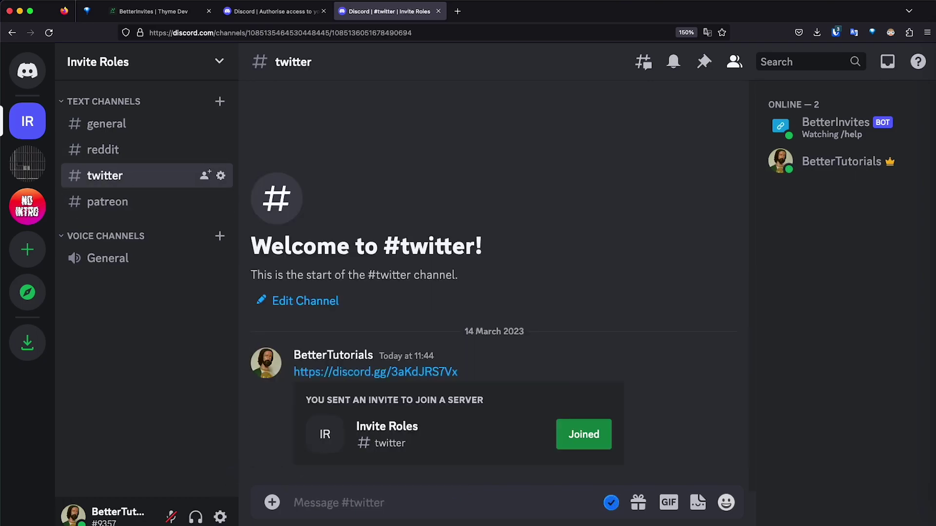
- Generate an invite link for the patreon channel that never expires and post it as a message in that channel
left_click(190, 203)
left_click(205, 202)
left_click(467, 370)
left_click(476, 223)
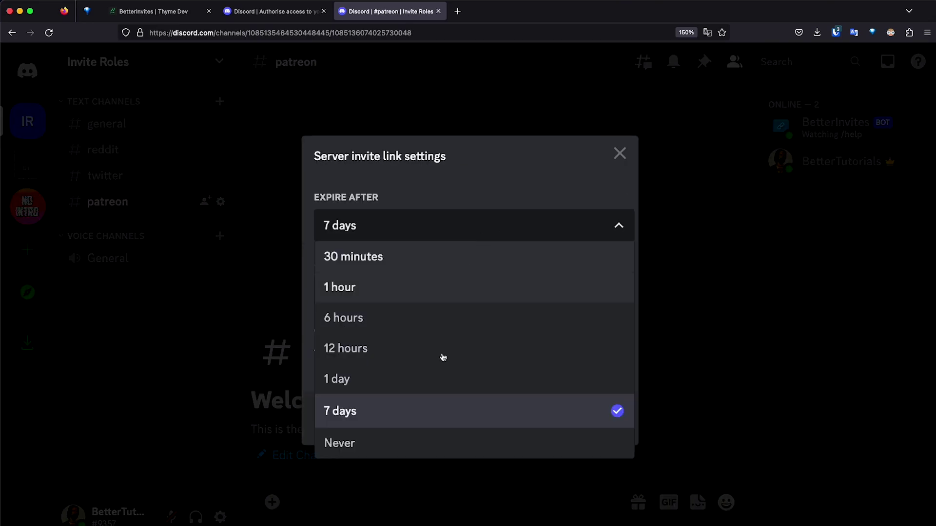
left_click(338, 443)
left_click(426, 497)
key("super+v")
key("Return")
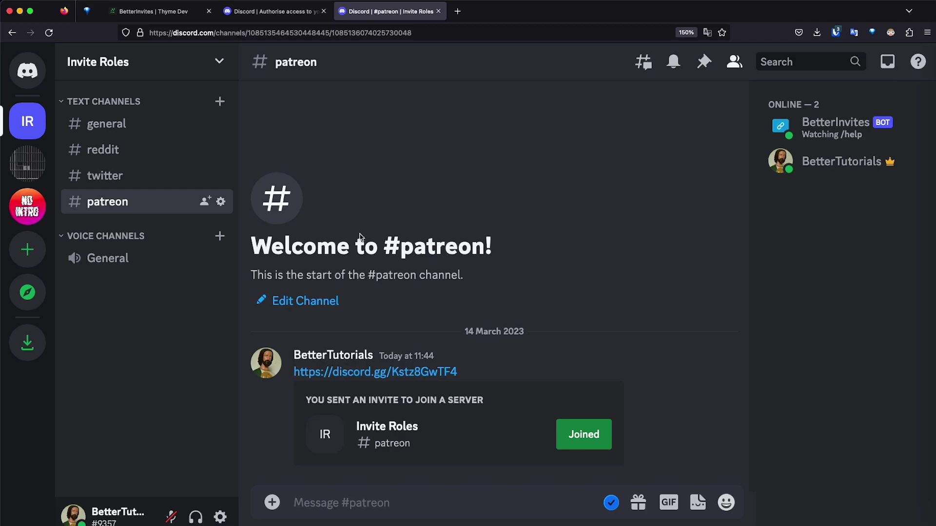
- Run the BetterInvites /createinvite command in the reddit channel with the invite link posted there
left_click(151, 149)
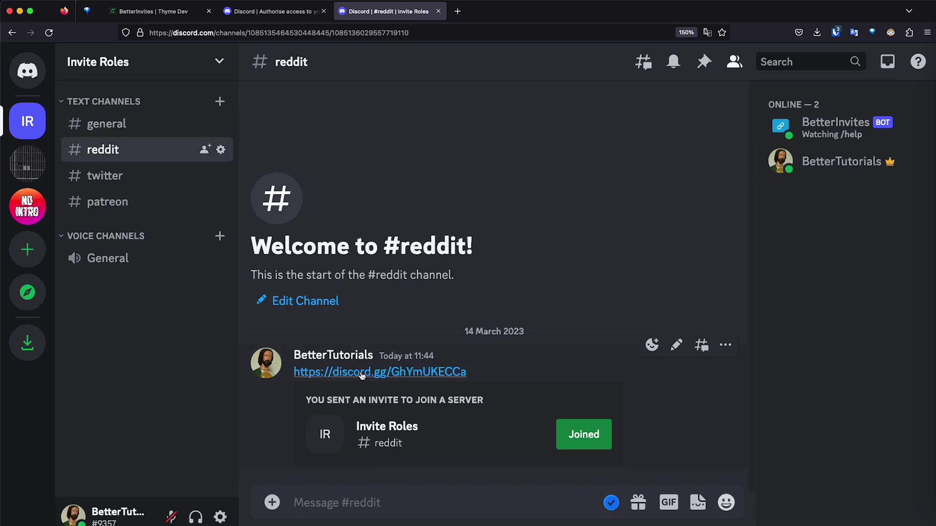
left_click(457, 503)
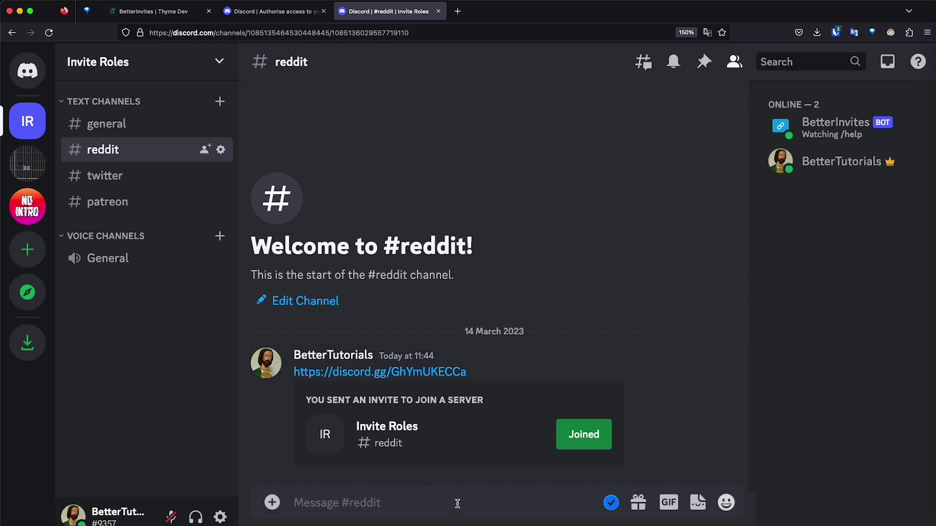
type("/")
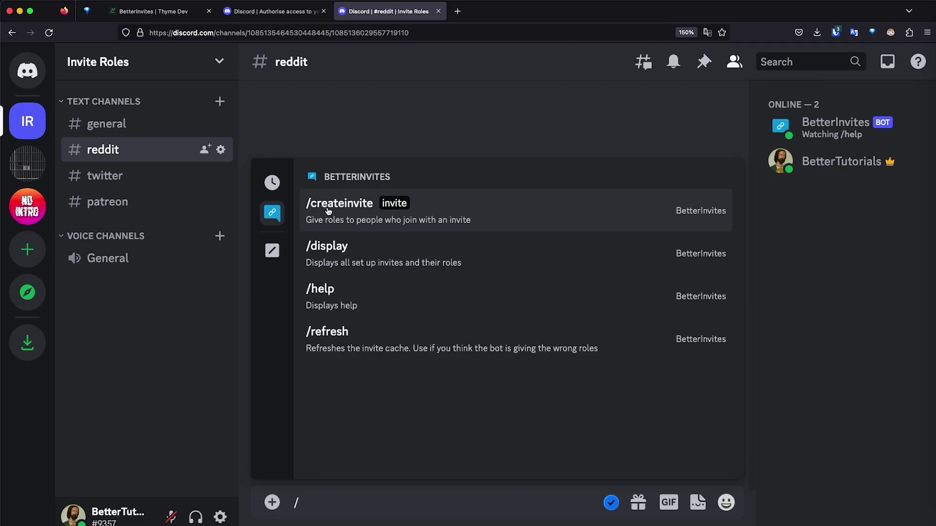
left_click(357, 208)
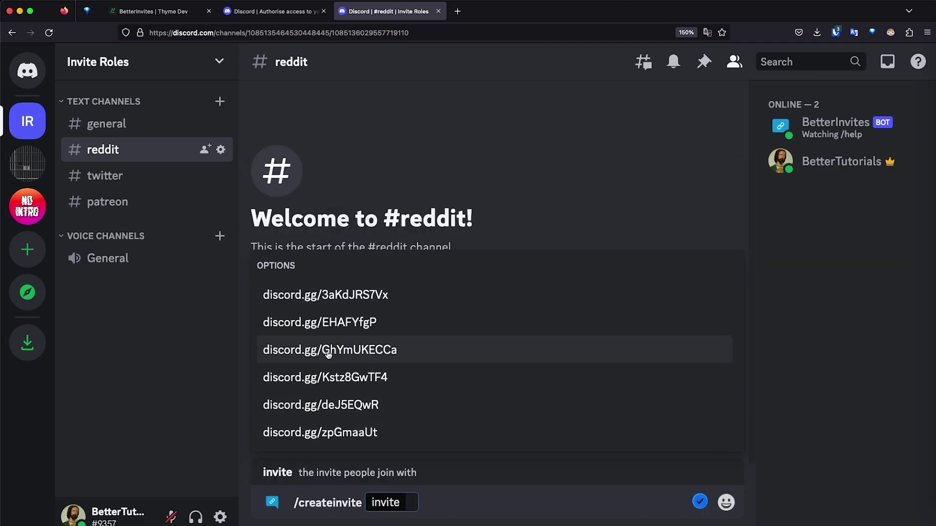
left_click(360, 358)
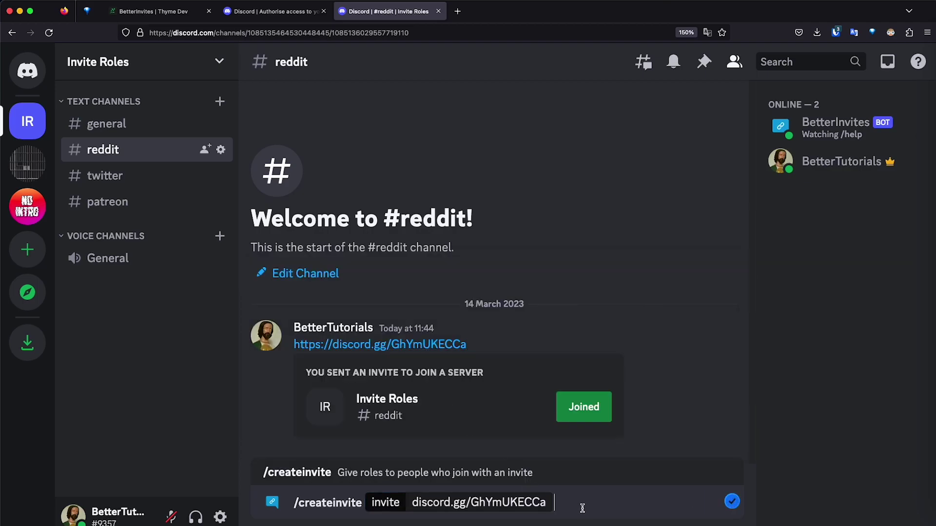
key("Return")
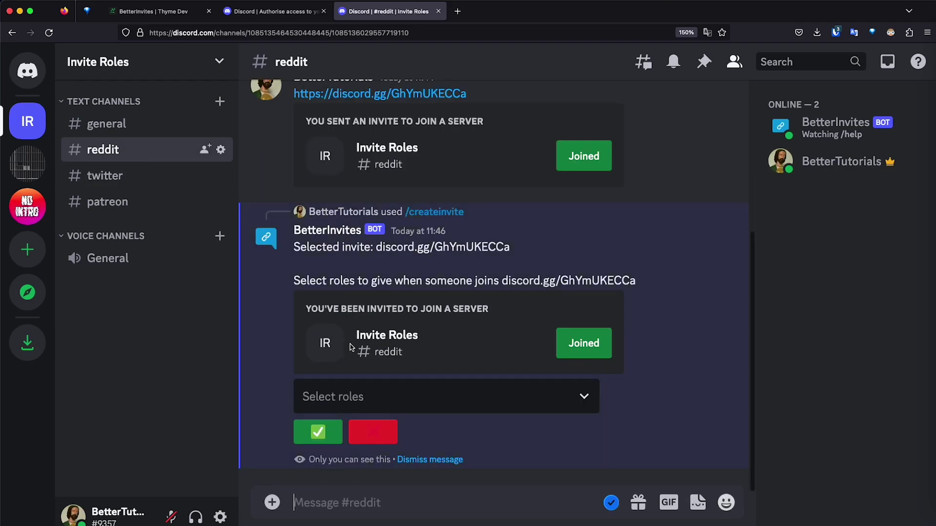
- Select Reddit as the role to give for the reddit invite and confirm the selection
left_click(352, 397)
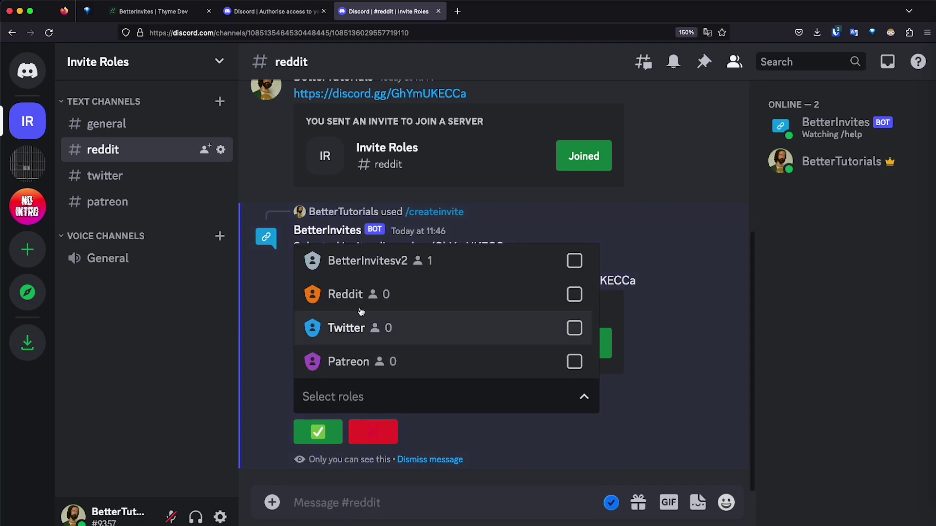
left_click(371, 299)
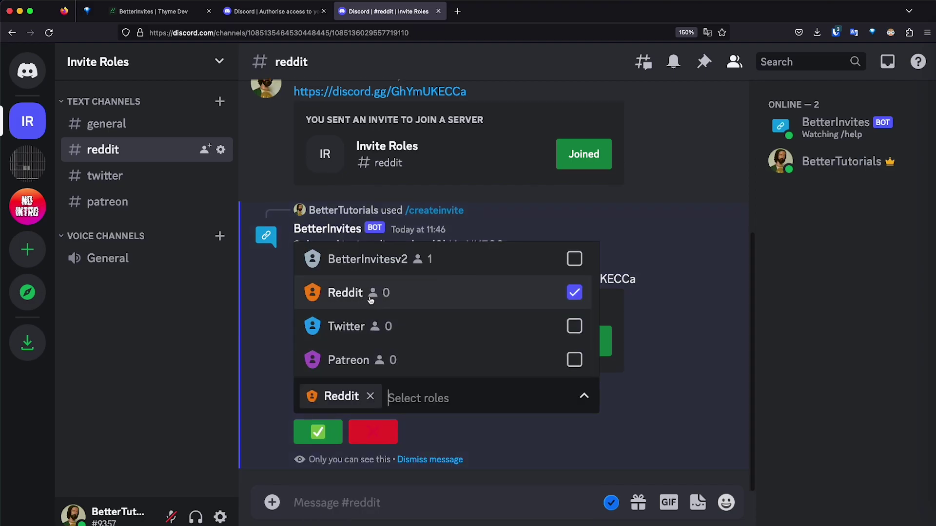
left_click(320, 438)
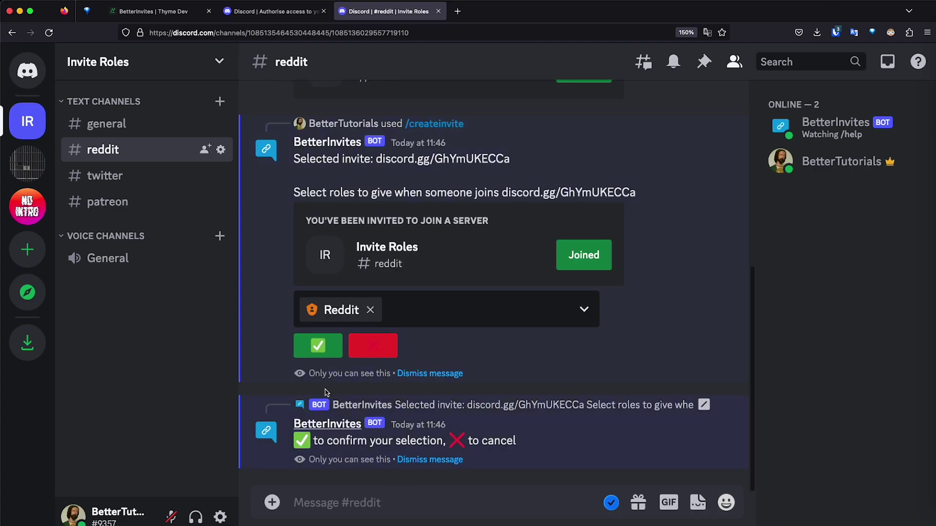
left_click(310, 346)
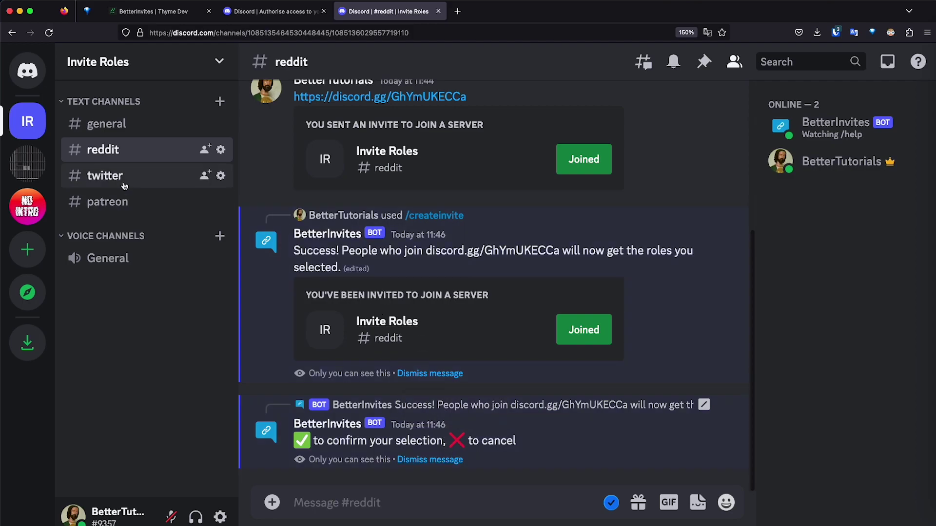
- Run /createinvite in the twitter channel with the invite link posted there
left_click(105, 175)
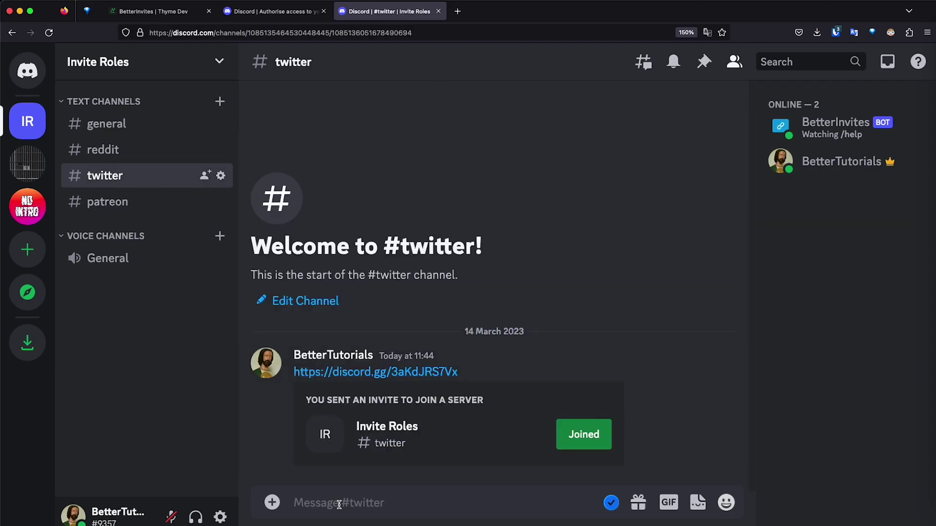
type("/cre")
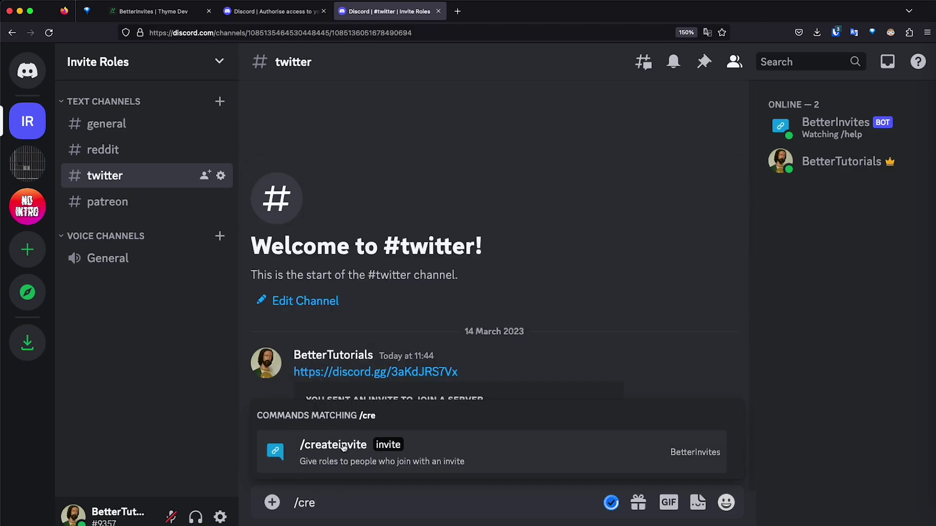
left_click(343, 448)
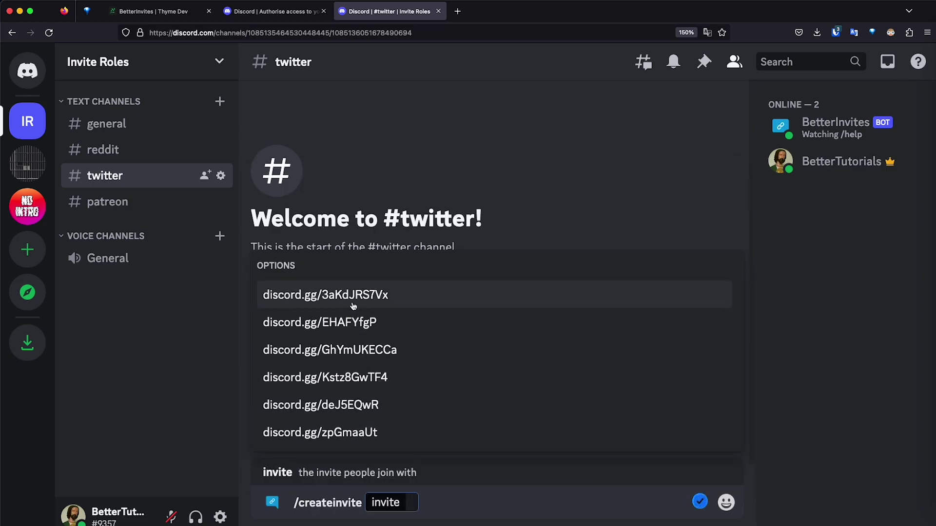
left_click(354, 306)
key("Return")
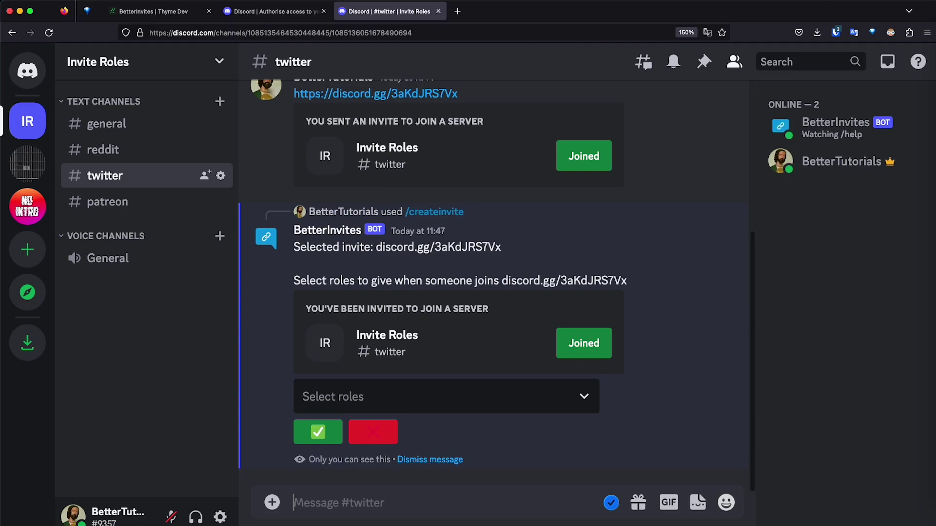
- Select Twitter as the role to give for the twitter invite and confirm the selection
left_click(381, 403)
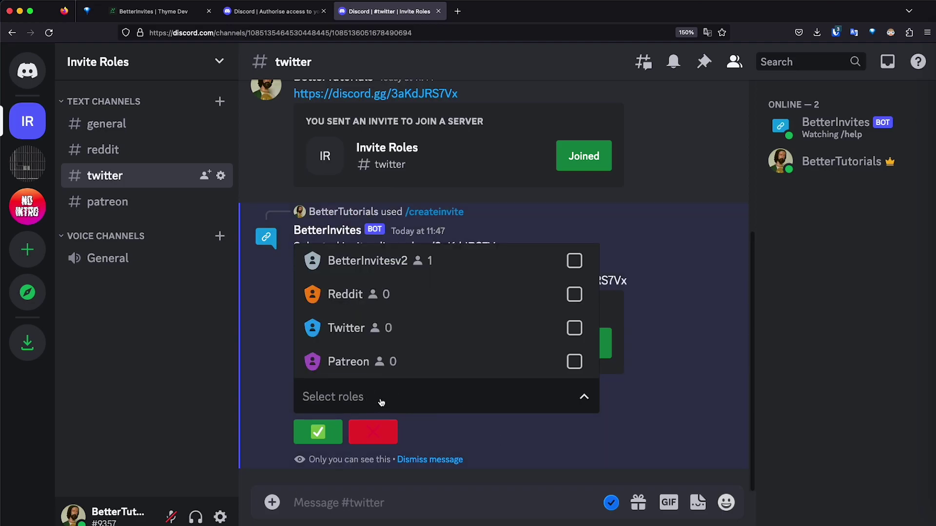
left_click(380, 330)
left_click(312, 432)
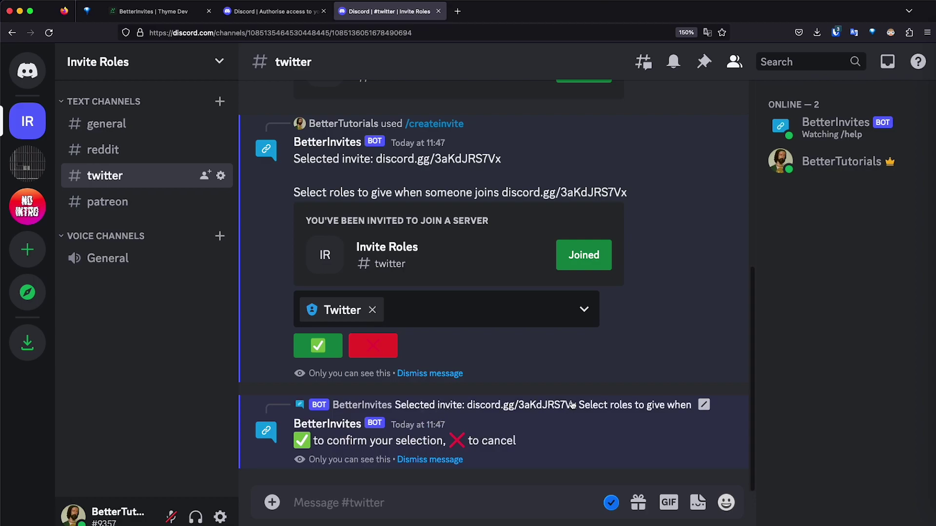
left_click(318, 346)
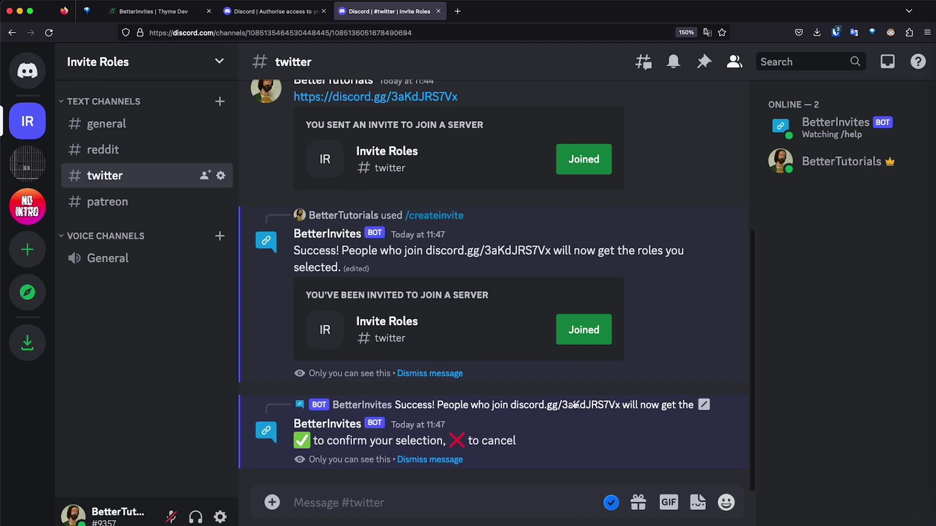
- Run /createinvite in the patreon channel, checking the link posted there to choose the matching invite
left_click(119, 202)
type("/")
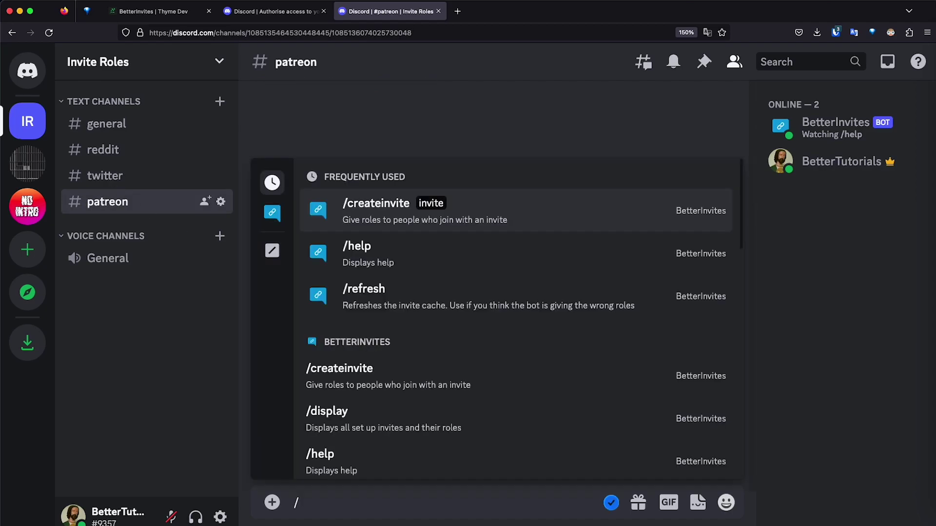
type("cre")
left_click(348, 444)
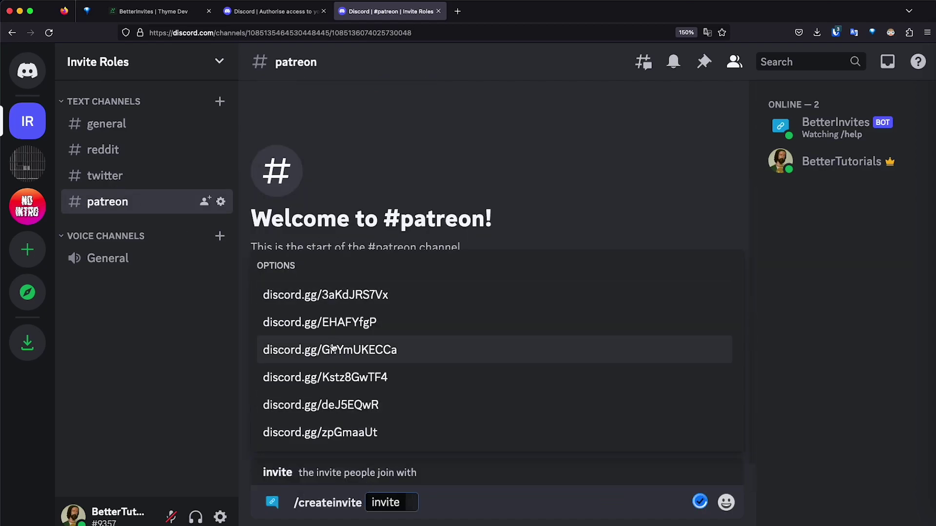
key("Escape")
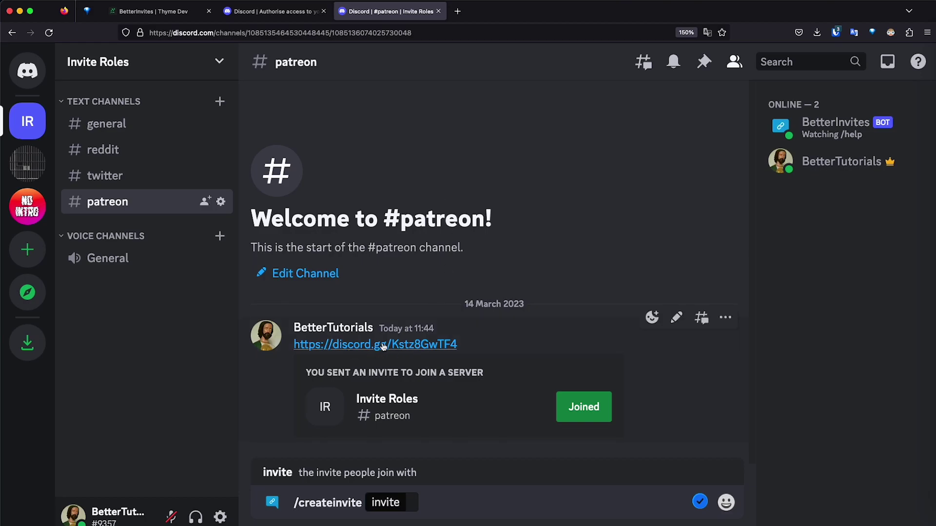
left_click(409, 502)
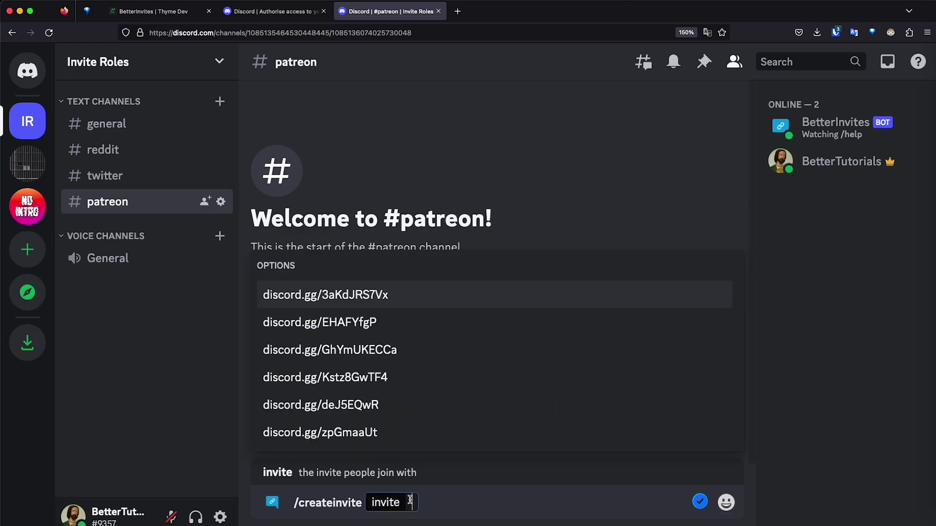
left_click(336, 383)
key("Return")
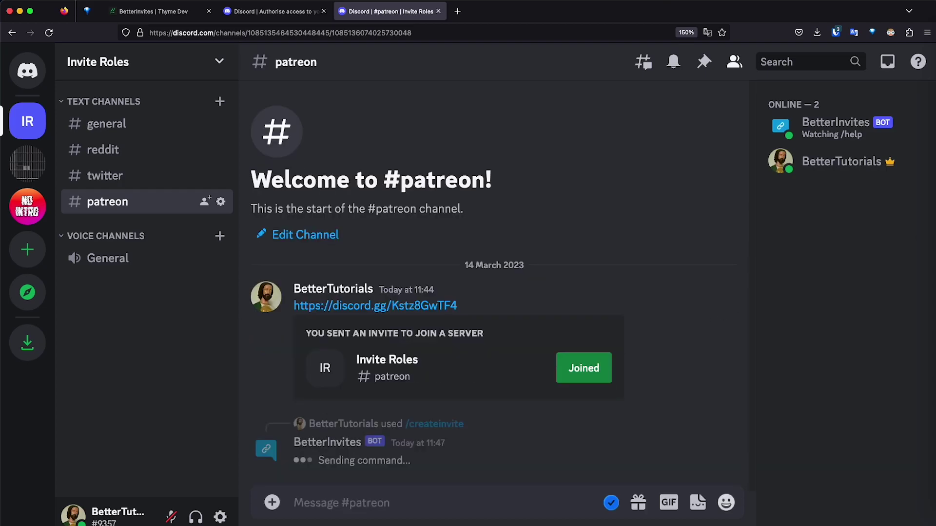
- Confirm Patreon as the role to give for the patreon invite, and return to the reddit channel
left_click(356, 407)
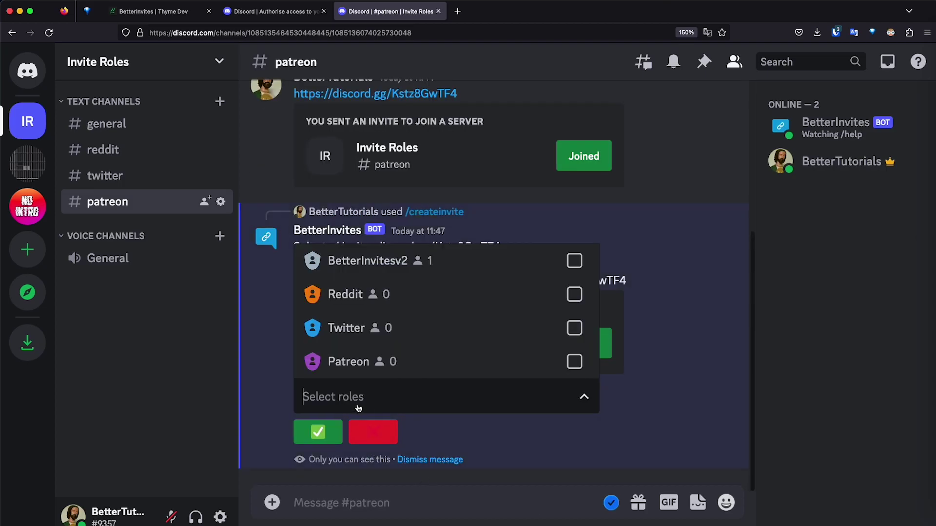
left_click(372, 360)
left_click(318, 429)
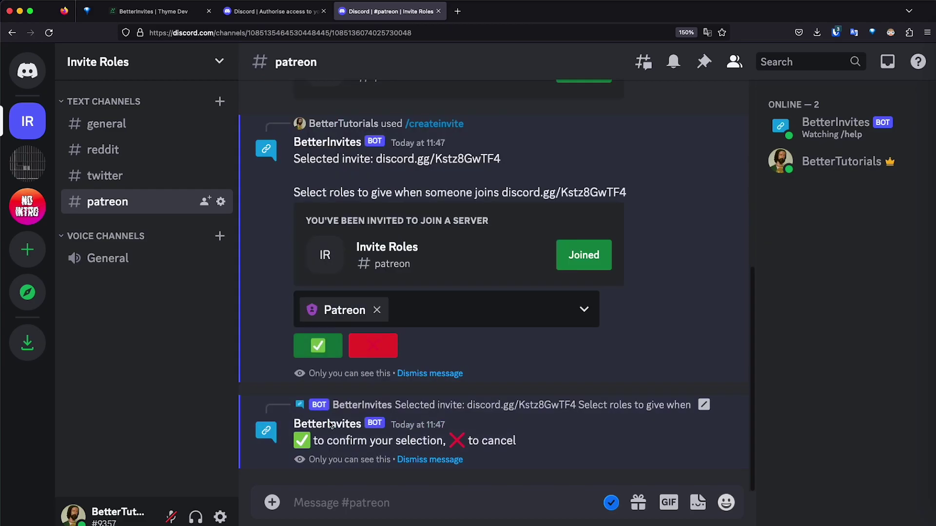
left_click(318, 346)
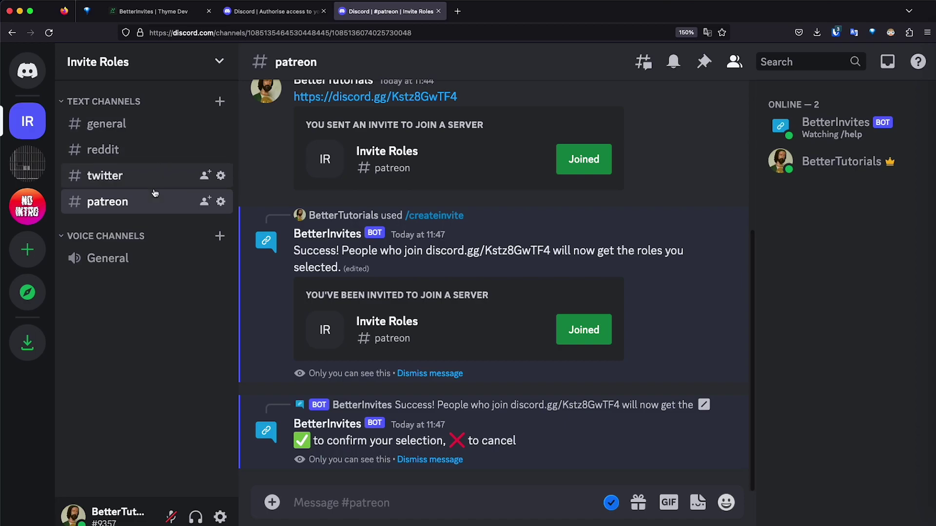
left_click(130, 150)
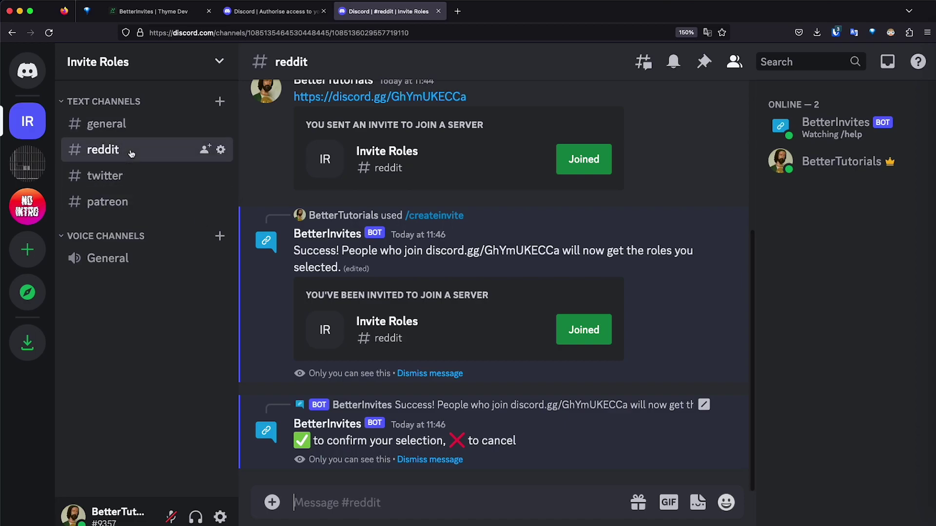
- Copy the invite link posted in the patreon channel and send it to the existing direct-message contact
left_click(130, 196)
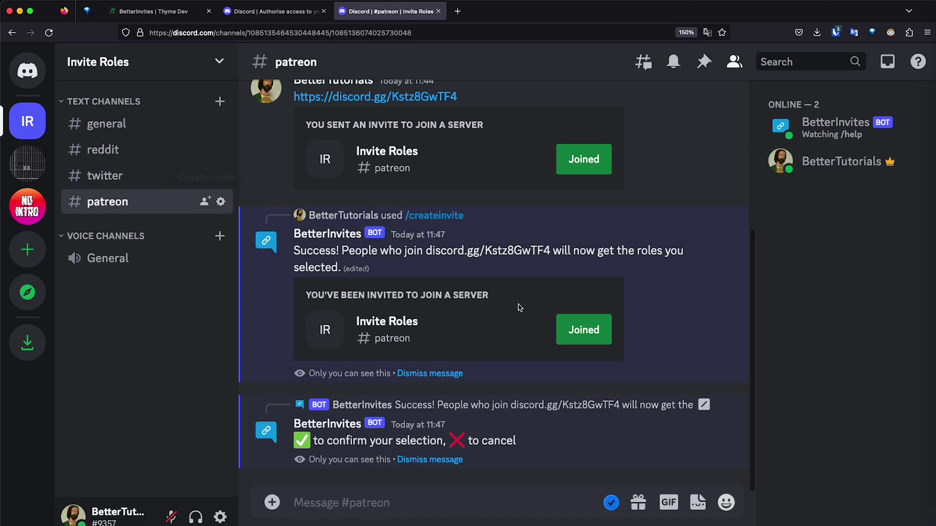
left_click(471, 99)
left_click_drag(470, 99, 317, 106)
key("super+c")
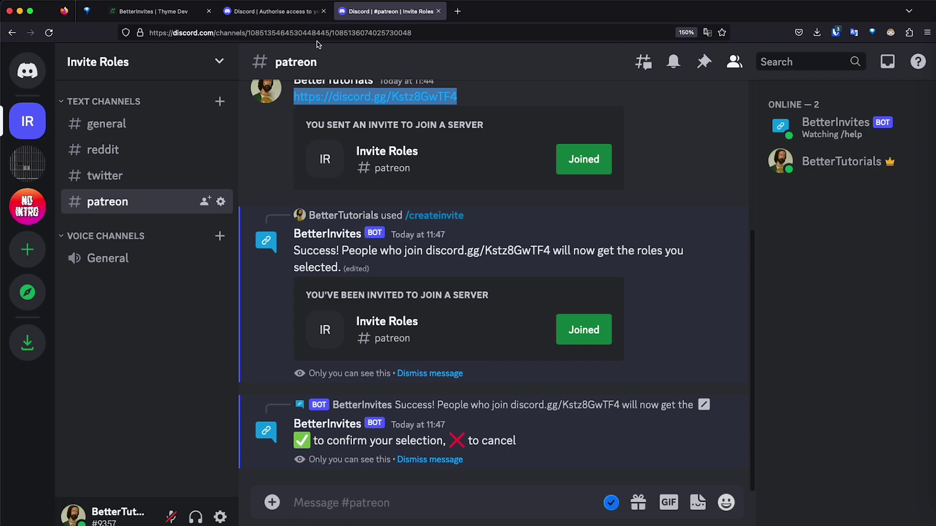
left_click(27, 73)
left_click(85, 202)
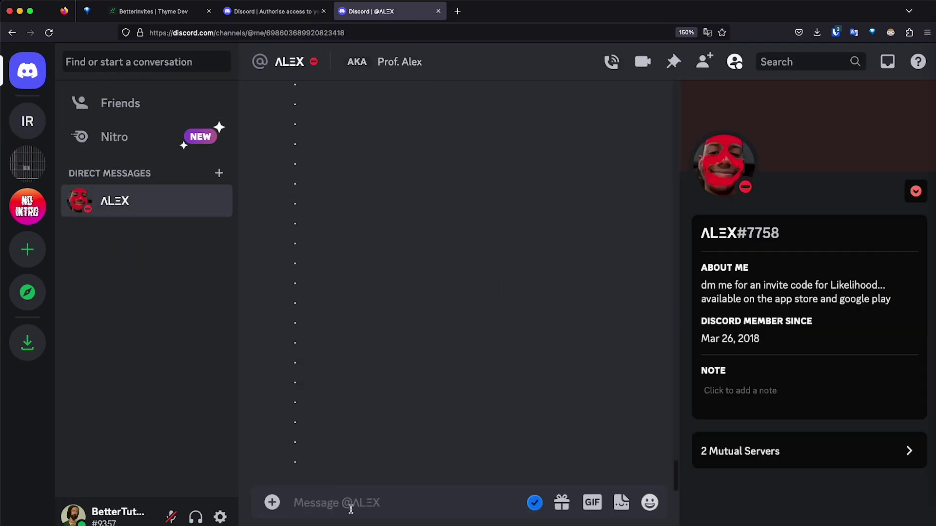
key("super+v")
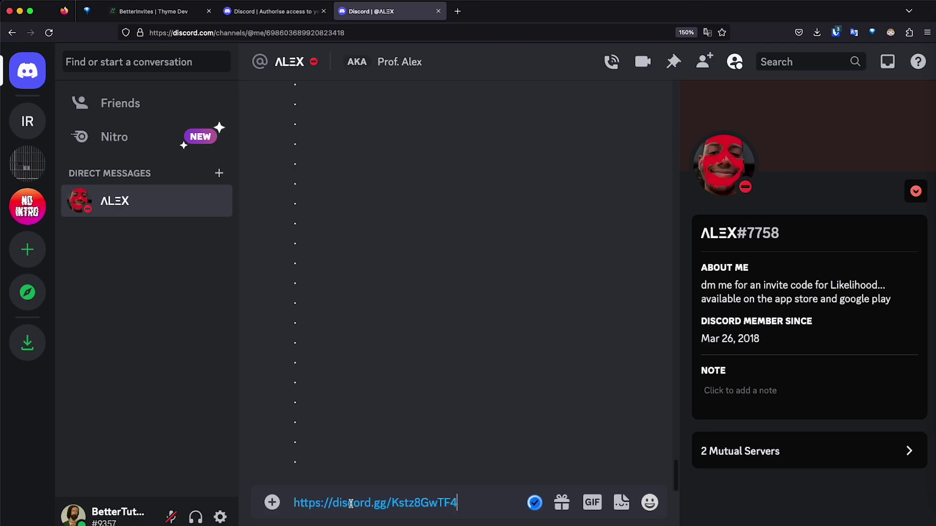
key("Return")
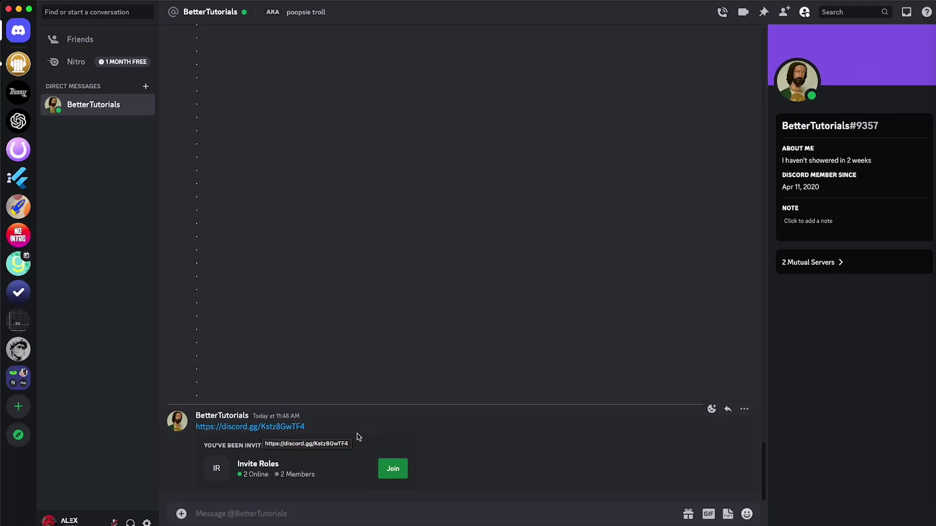
- From the recipient's account, accept the invite to the Invite Roles server and check the new member's role in their profile
left_click(386, 474)
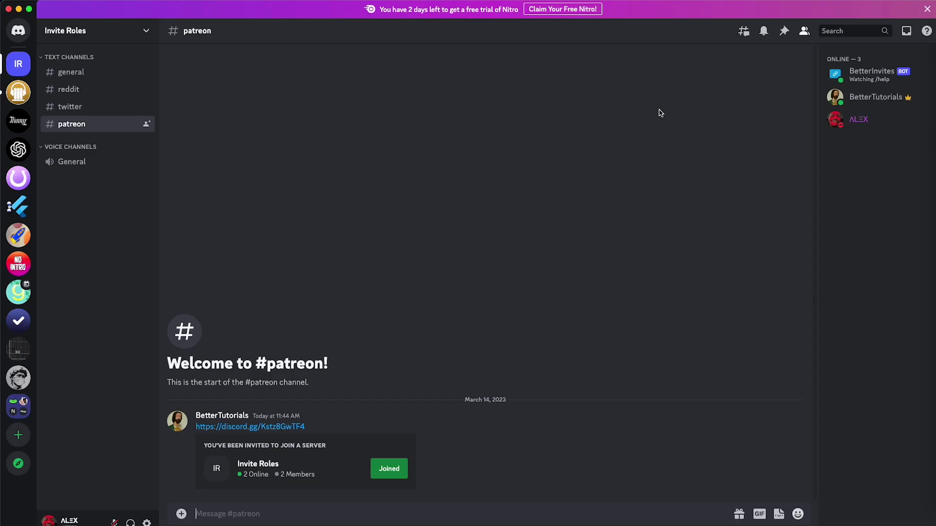
left_click(856, 120)
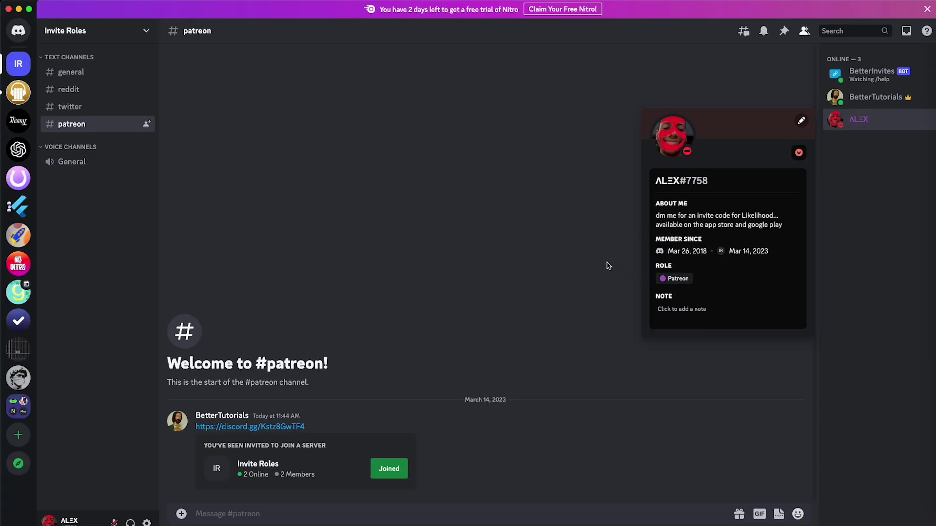
left_click(539, 247)
- View the twitter and reddit channels as the new member, and return to the patreon channel
left_click(73, 105)
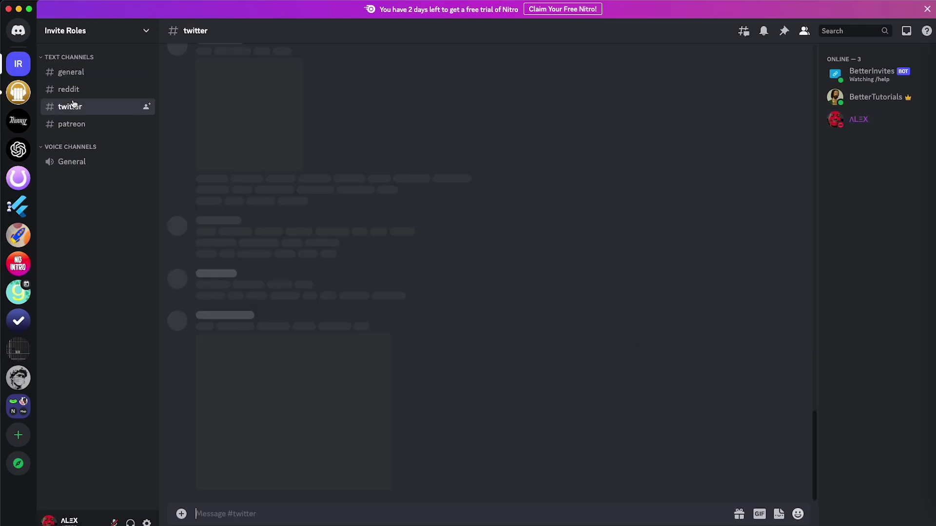
left_click(78, 90)
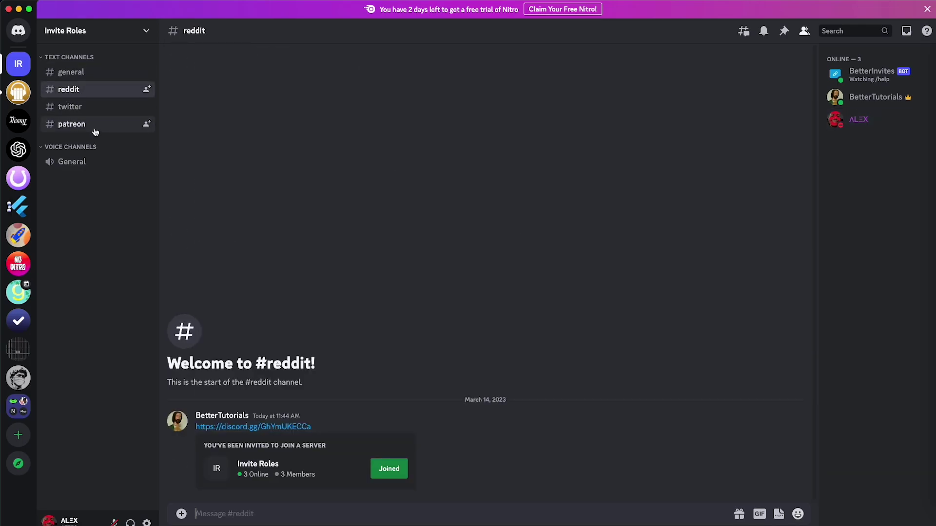
left_click(92, 128)
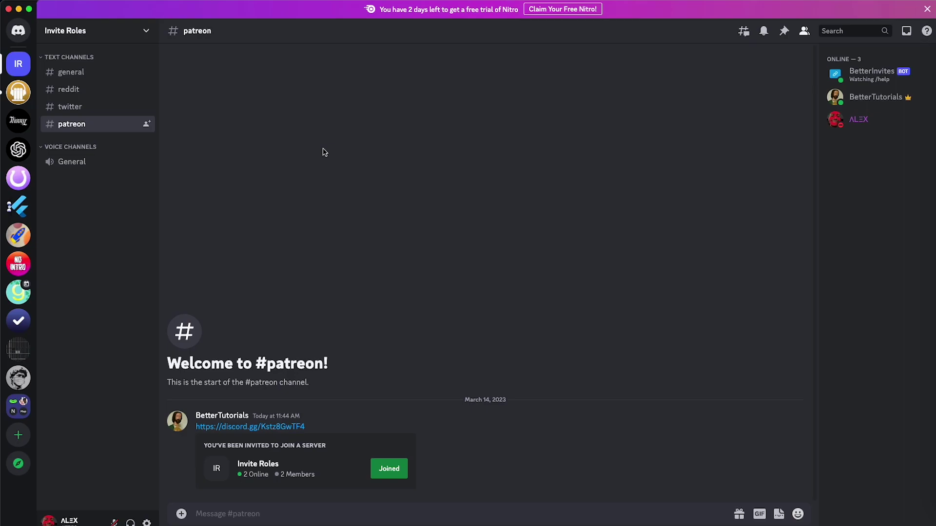